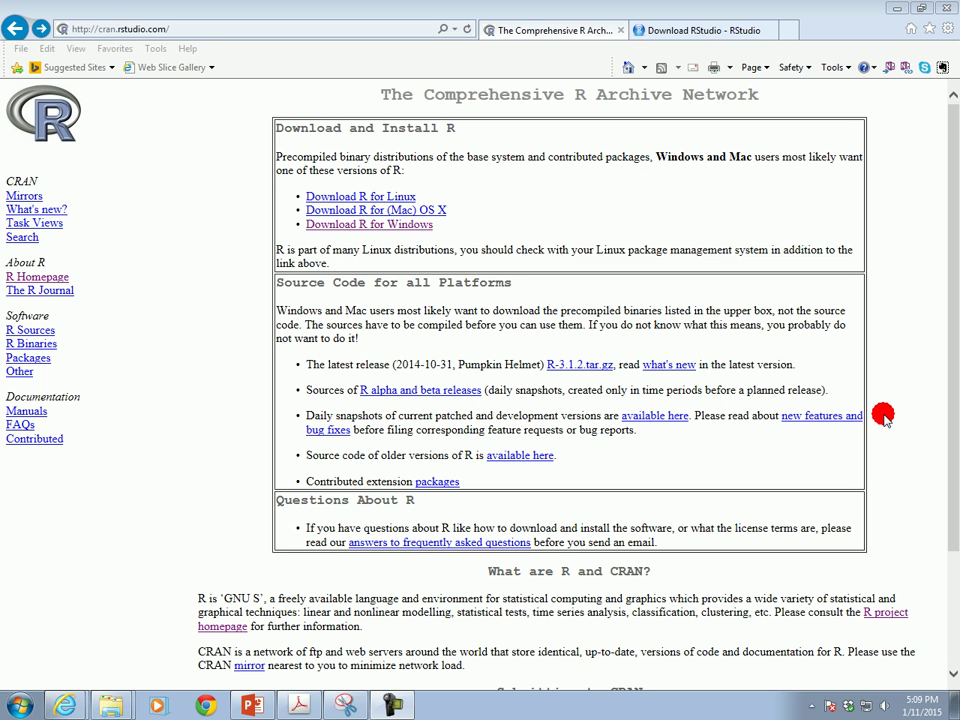
Step: Open the CRAN download page for installing R for the first time on Windows
{"action": "left_click", "coordinate": [141, 30]}
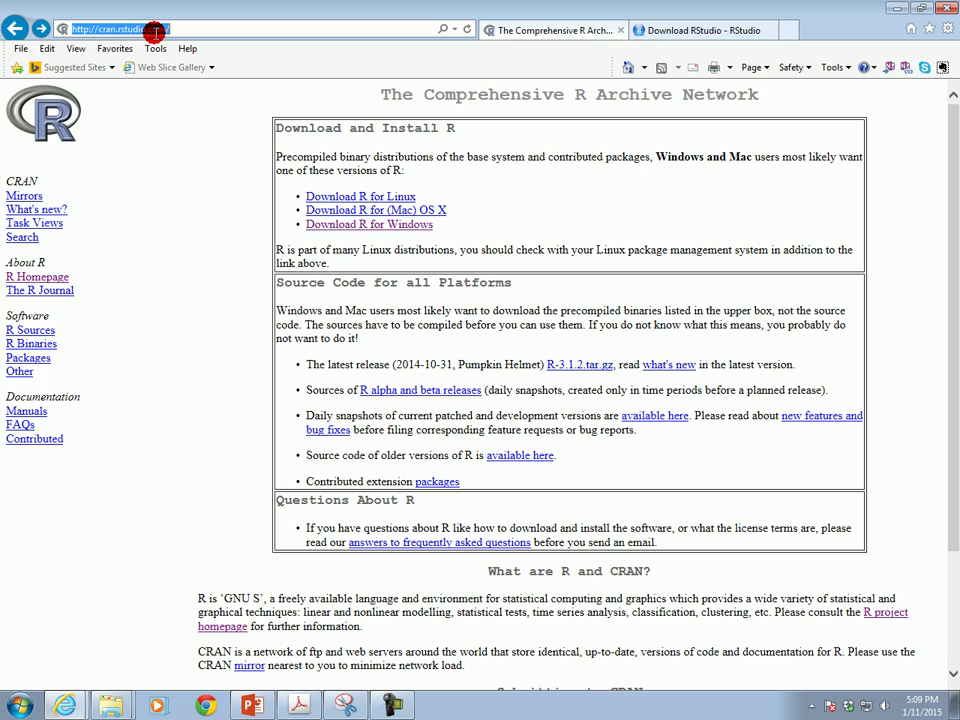
{"action": "left_click", "coordinate": [350, 222]}
{"action": "left_click", "coordinate": [346, 226]}
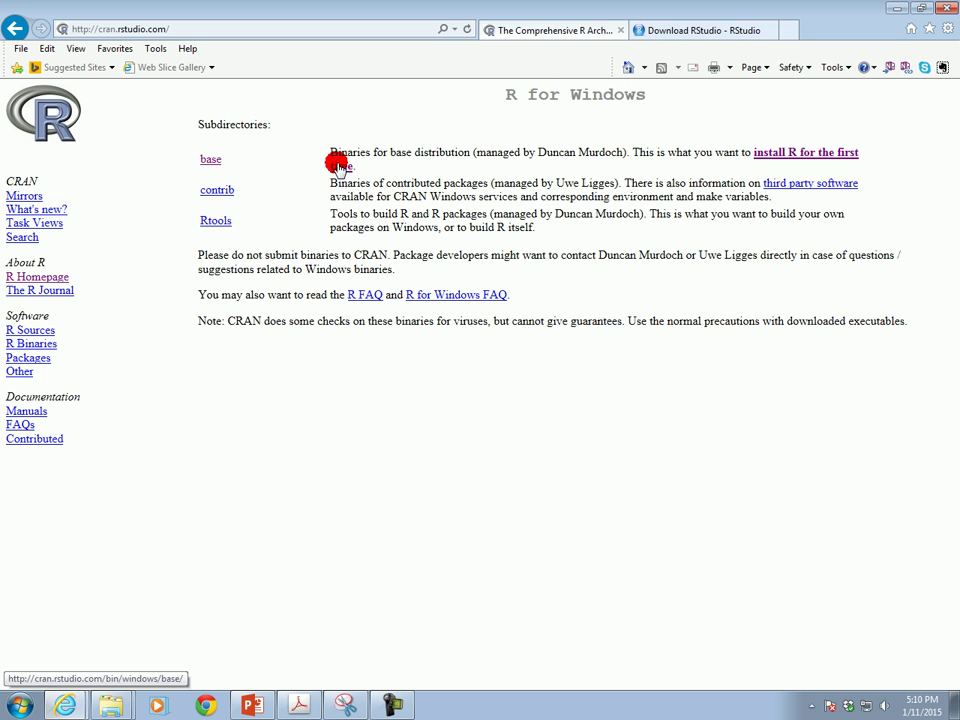
{"action": "left_click", "coordinate": [767, 150]}
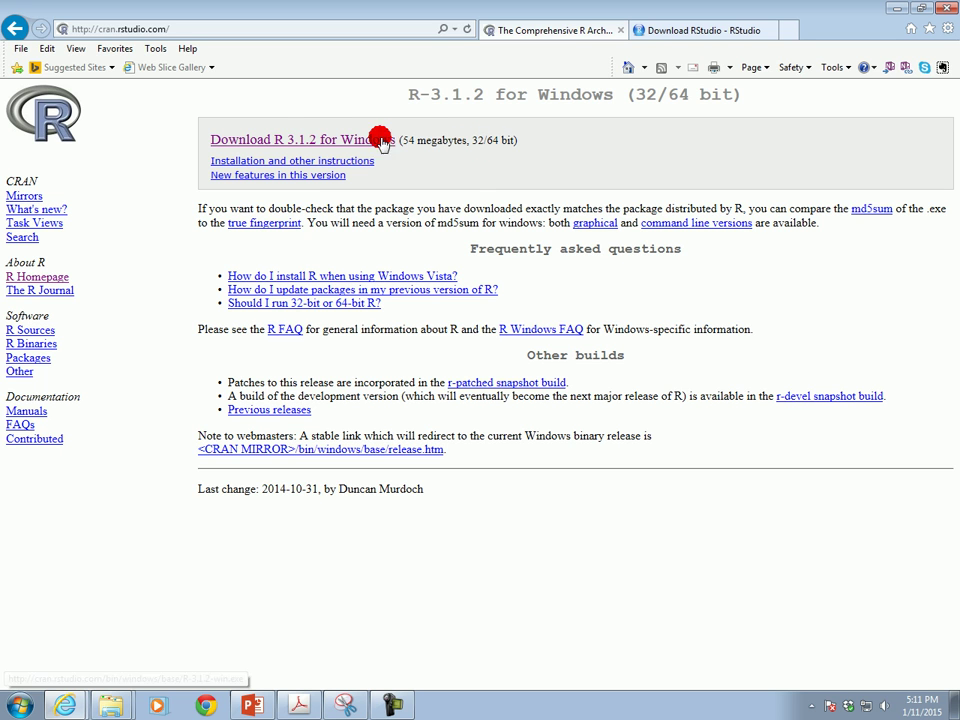
Step: Download and run the R 3.1.2 for Windows installer, cancelling the setup at the language selection
{"action": "left_click", "coordinate": [283, 138]}
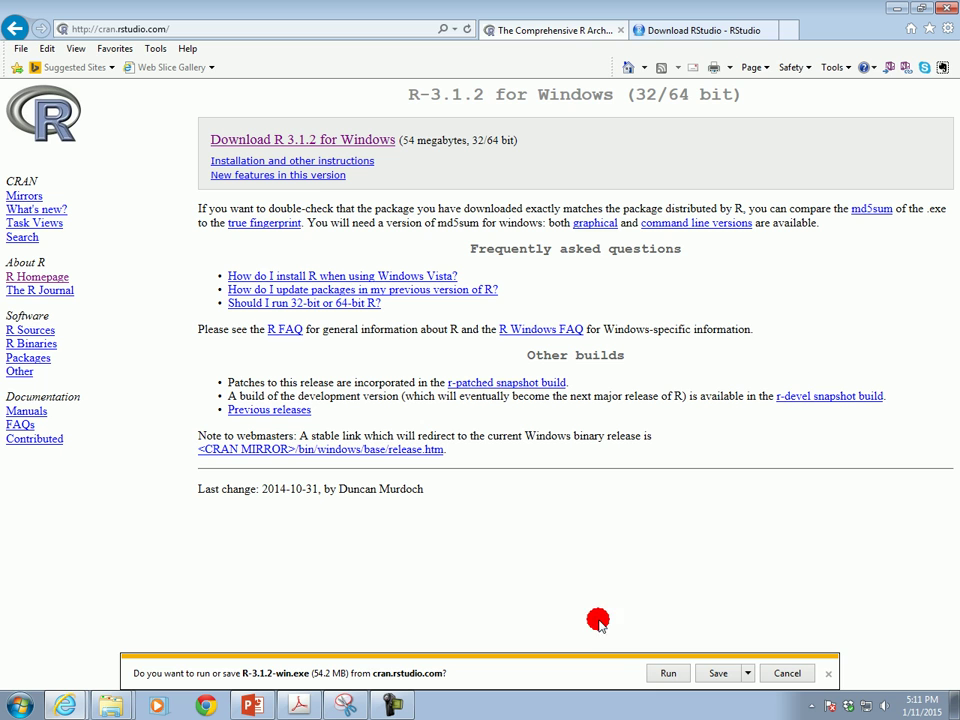
{"action": "left_click", "coordinate": [667, 673]}
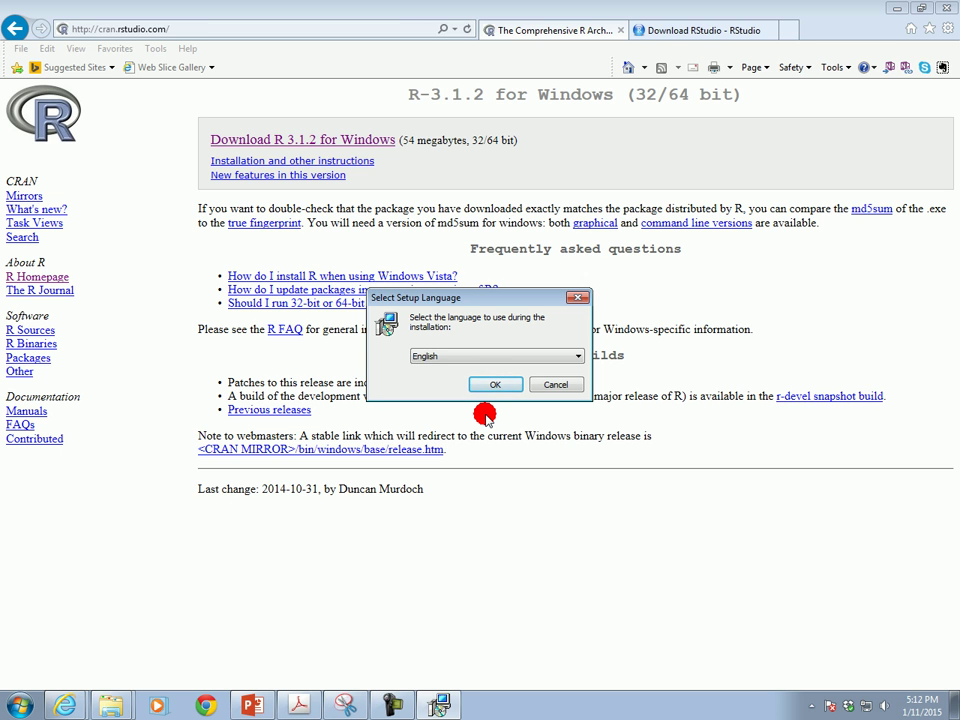
{"action": "left_click", "coordinate": [548, 383]}
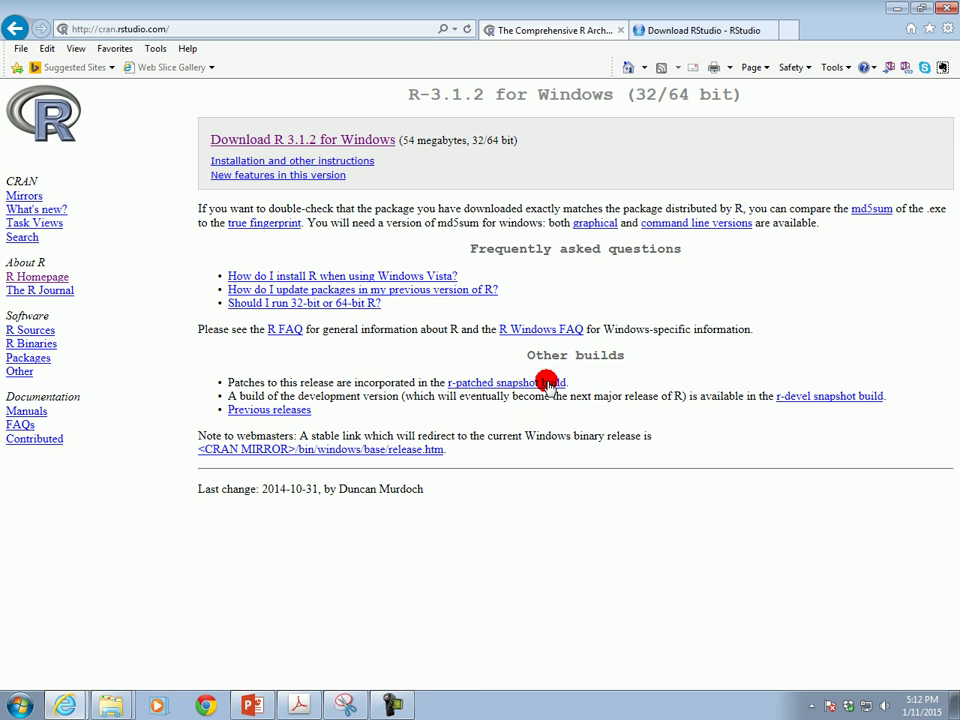
Step: Minimize the browser, presentation and Snipping Tool windows and select the R i386 3.1.2 shortcut on the desktop
{"action": "left_click", "coordinate": [897, 8]}
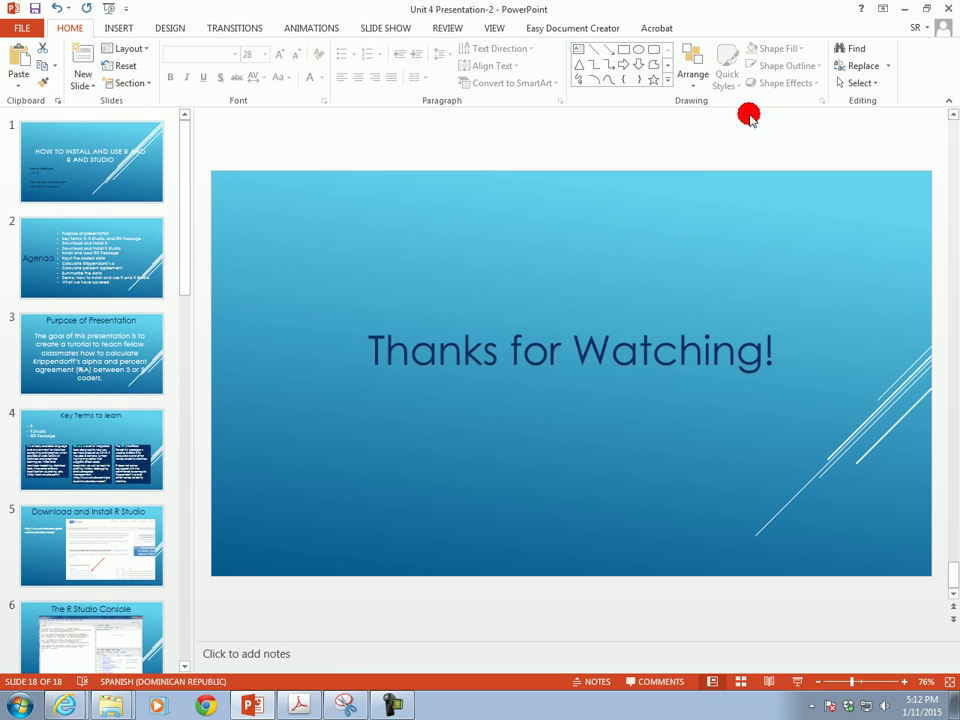
{"action": "left_click", "coordinate": [903, 8]}
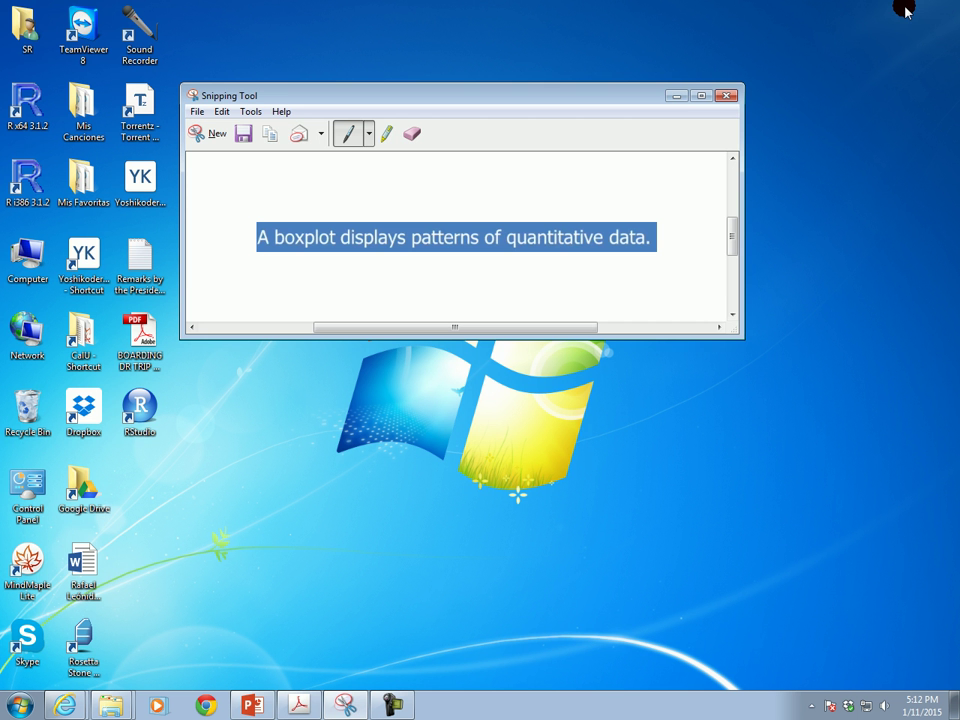
{"action": "left_click", "coordinate": [673, 94]}
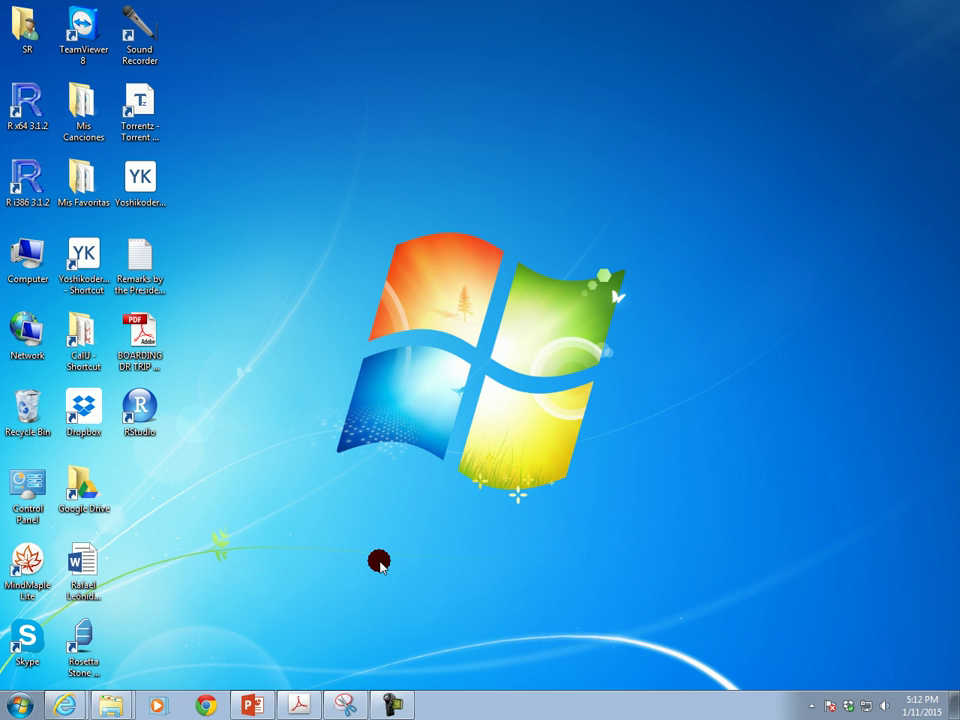
{"action": "left_click", "coordinate": [27, 99]}
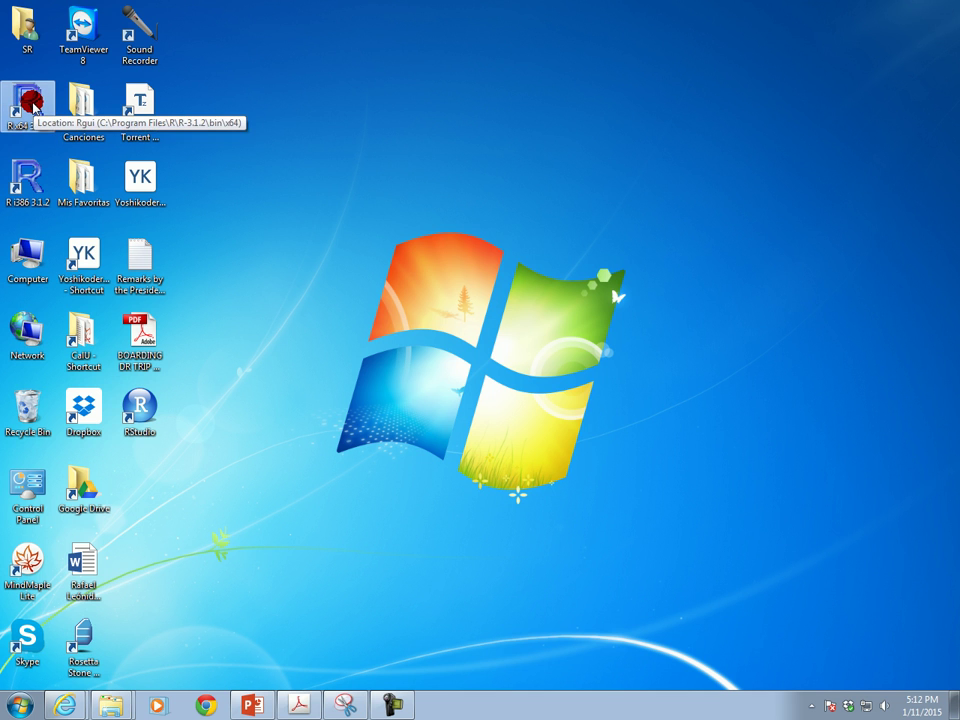
{"action": "left_click", "coordinate": [20, 182]}
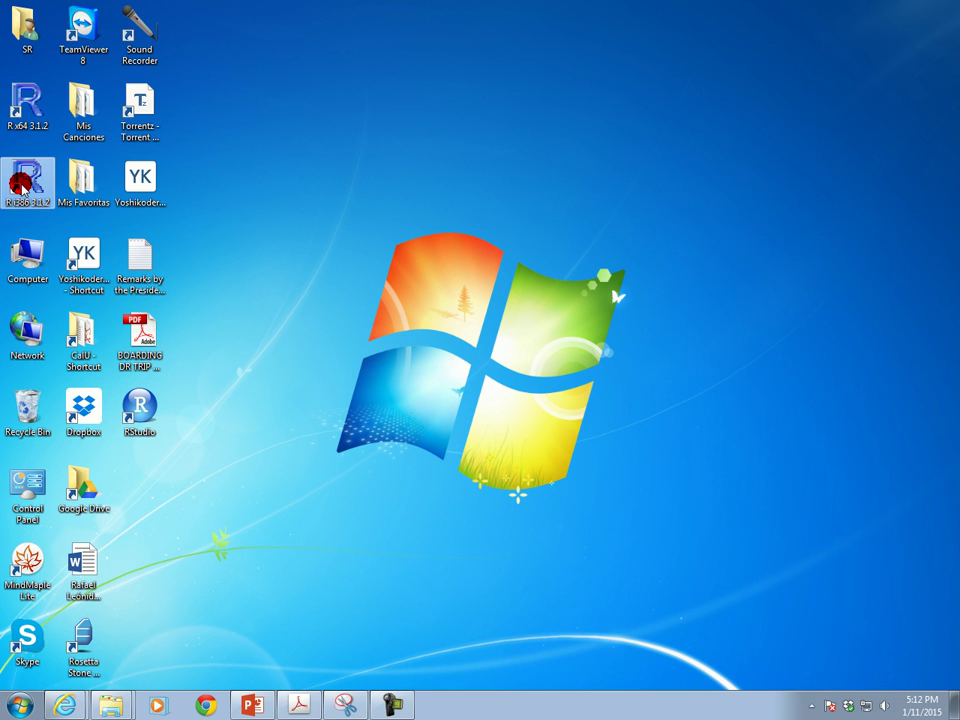
{"action": "double_click", "coordinate": [26, 178]}
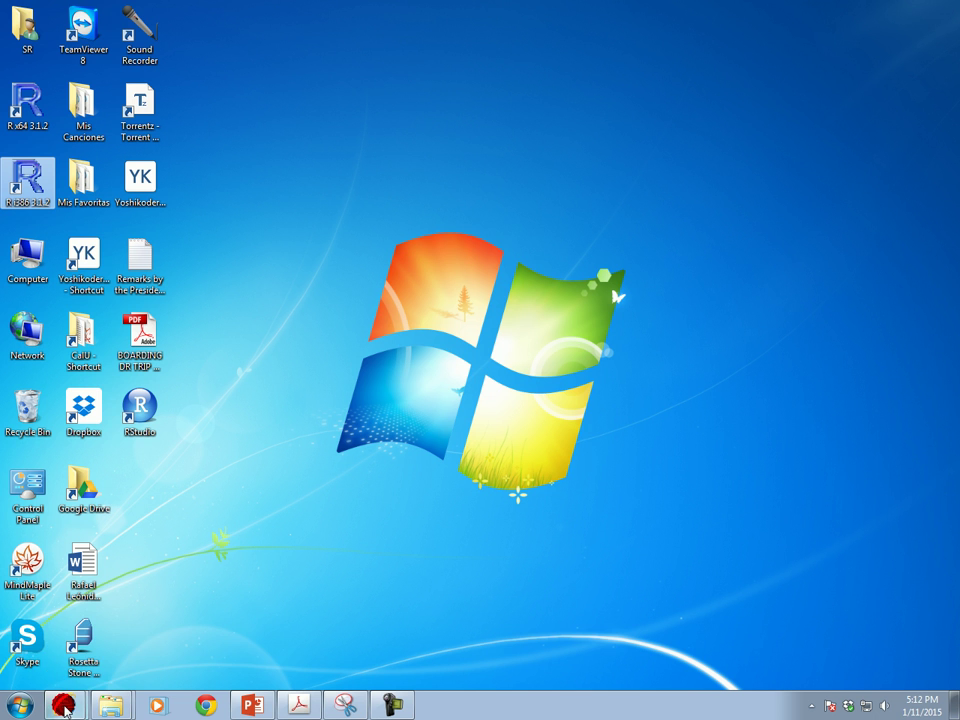
Step: Switch to the Download RStudio page in Internet Explorer and check its web address
{"action": "mouse_move", "coordinate": [66, 706]}
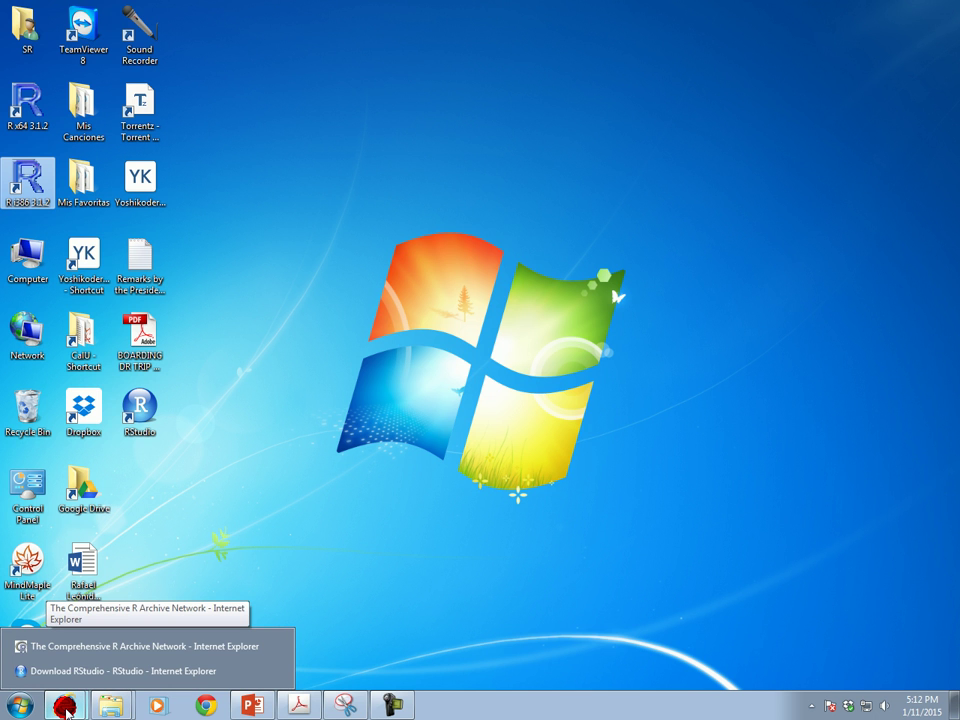
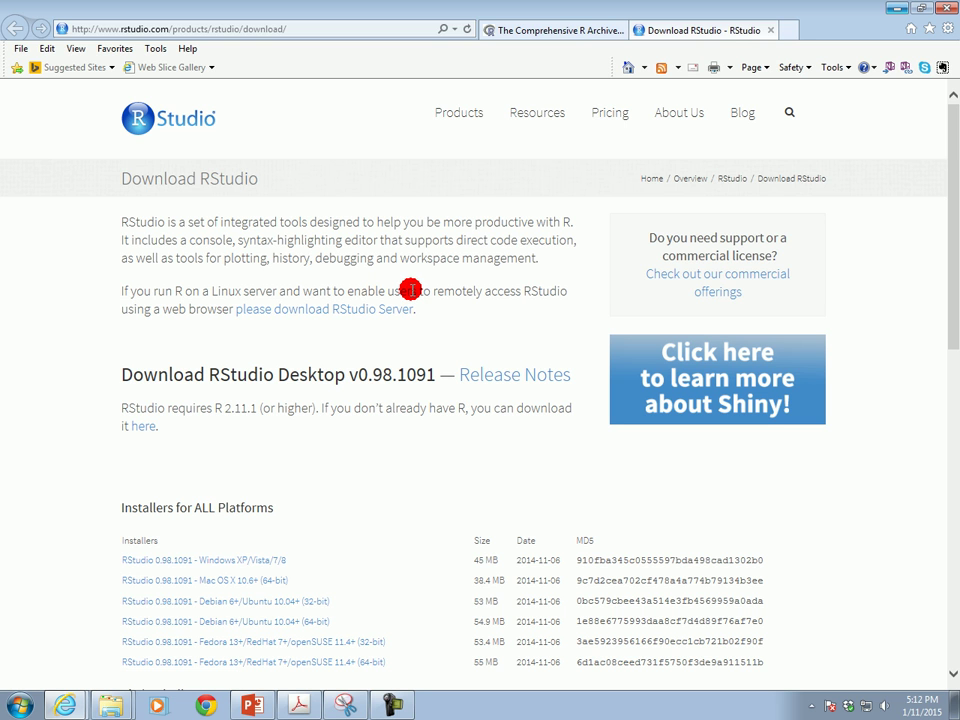
{"action": "left_click", "coordinate": [225, 29]}
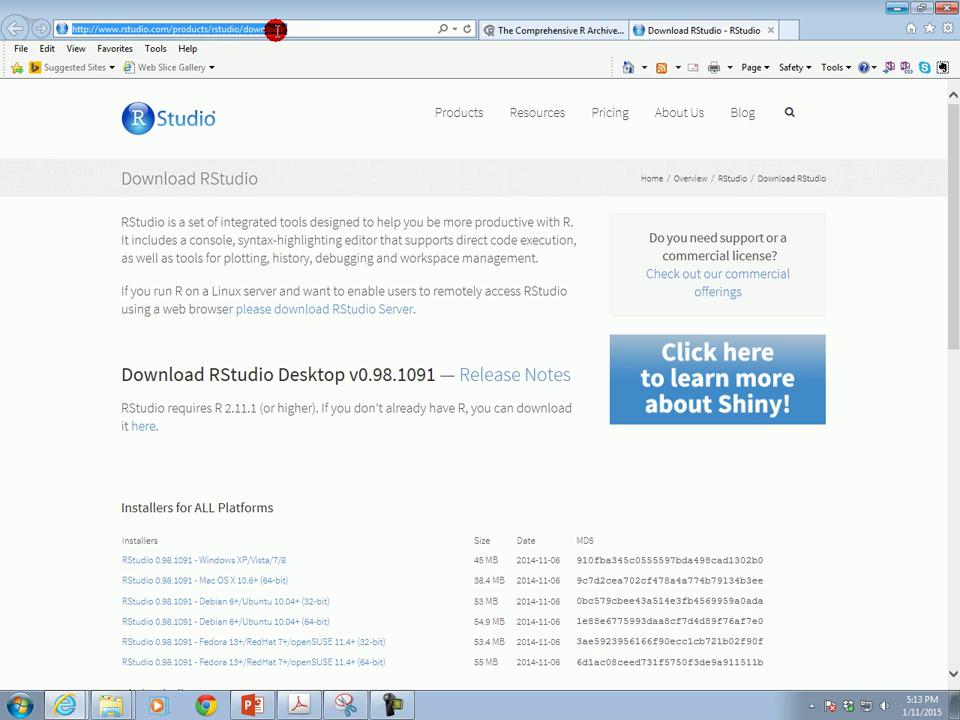
{"action": "left_click", "coordinate": [273, 242]}
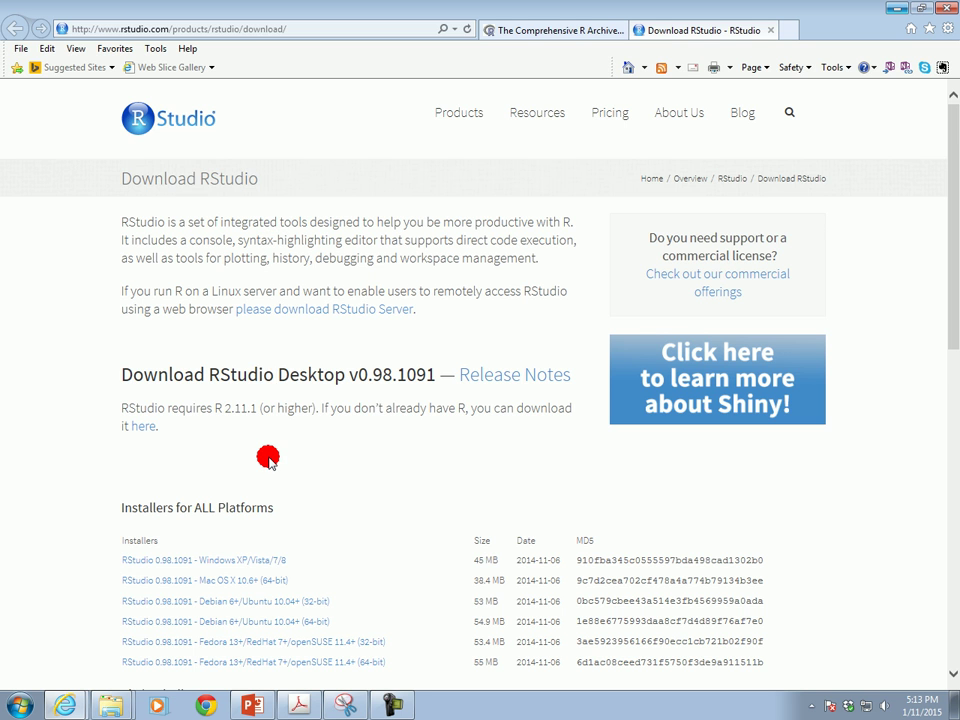
Step: Download and run the RStudio 0.98.1091 installer for Windows XP/Vista/7/8, cancelling the setup wizard
{"action": "scroll", "coordinate": [268, 457], "scroll_direction": "down", "scroll_amount": 2}
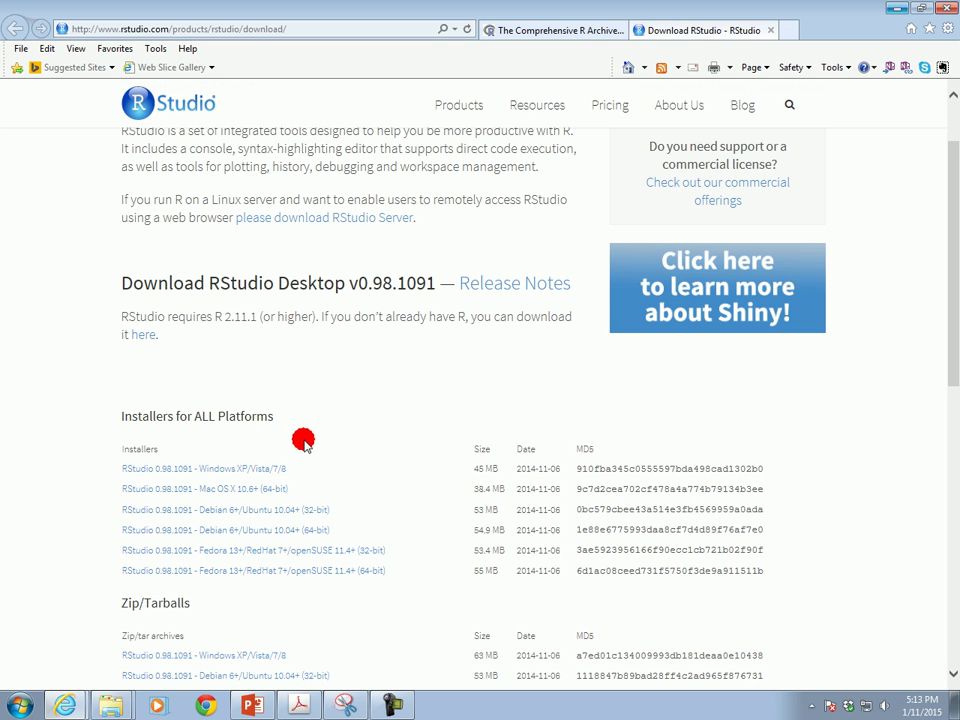
{"action": "left_click", "coordinate": [208, 467]}
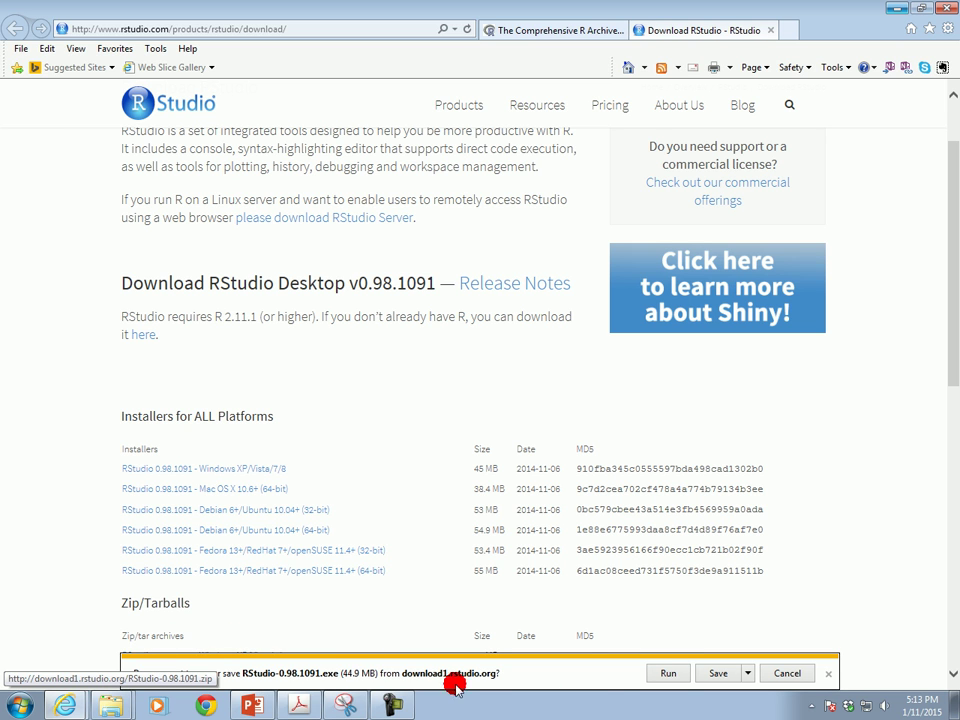
{"action": "left_click", "coordinate": [668, 673]}
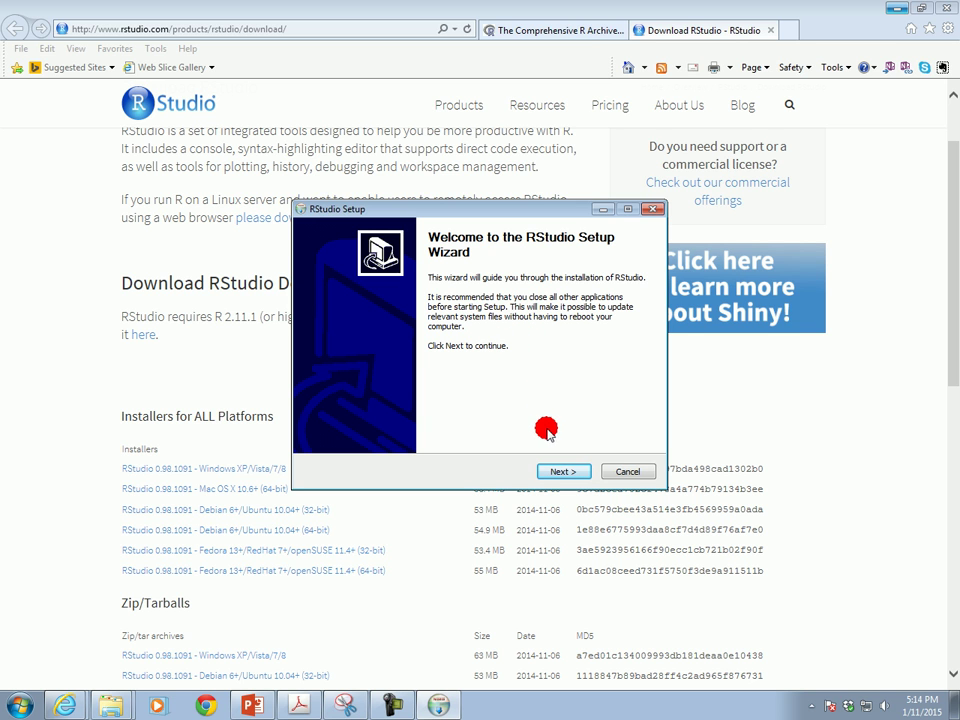
{"action": "left_click", "coordinate": [625, 470]}
{"action": "left_click", "coordinate": [499, 399]}
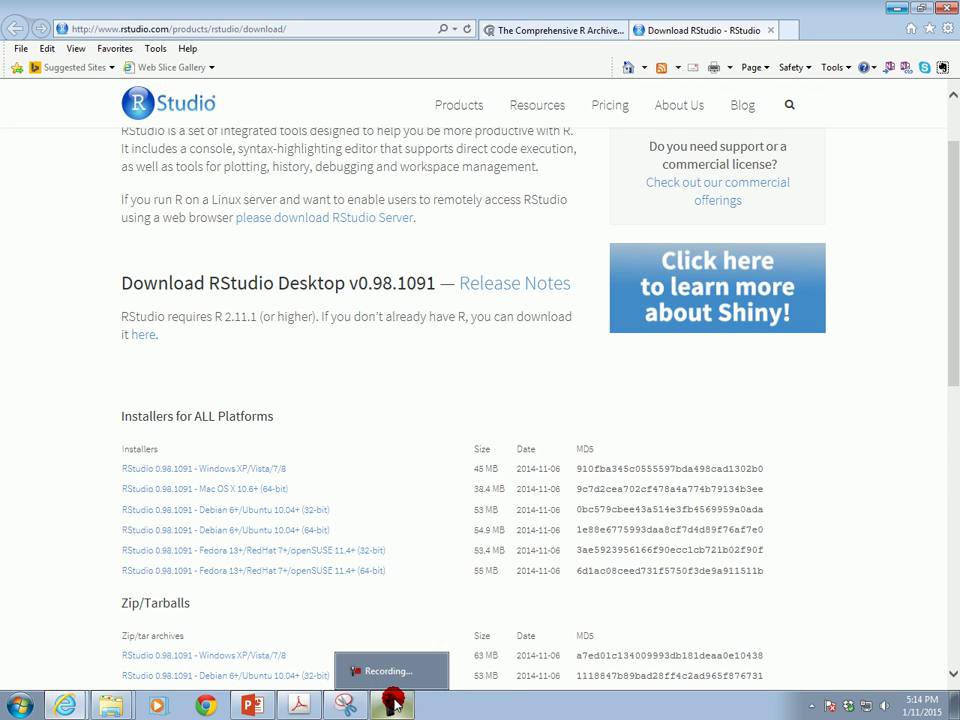
Step: Show the desktop, select the RStudio shortcut, and locate the RStudio folder among all installed programs
{"action": "left_click", "coordinate": [953, 708]}
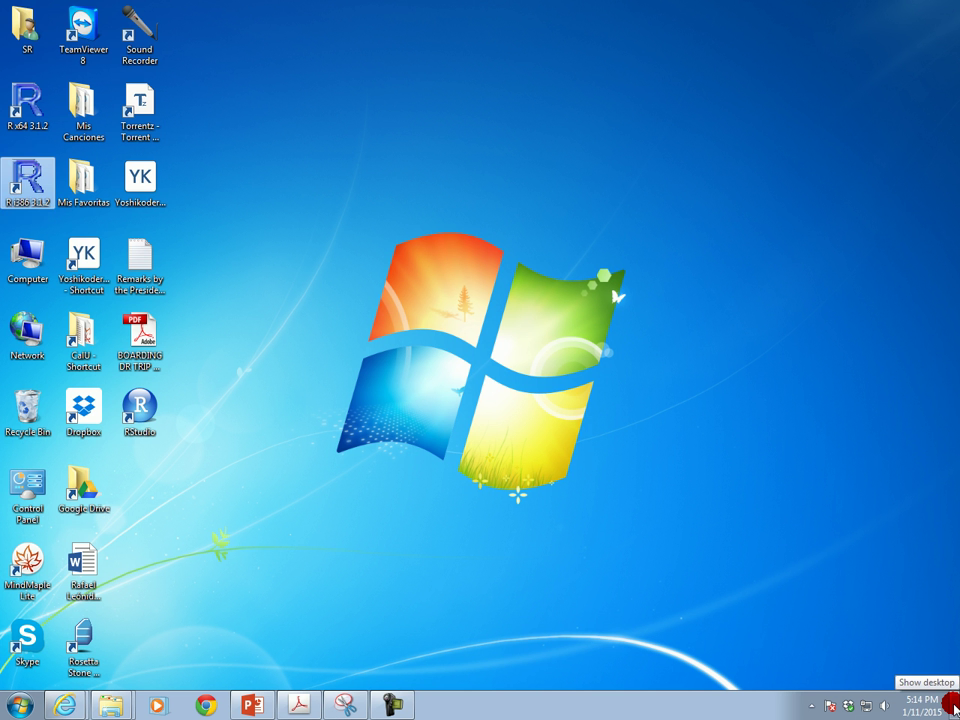
{"action": "left_click", "coordinate": [139, 406]}
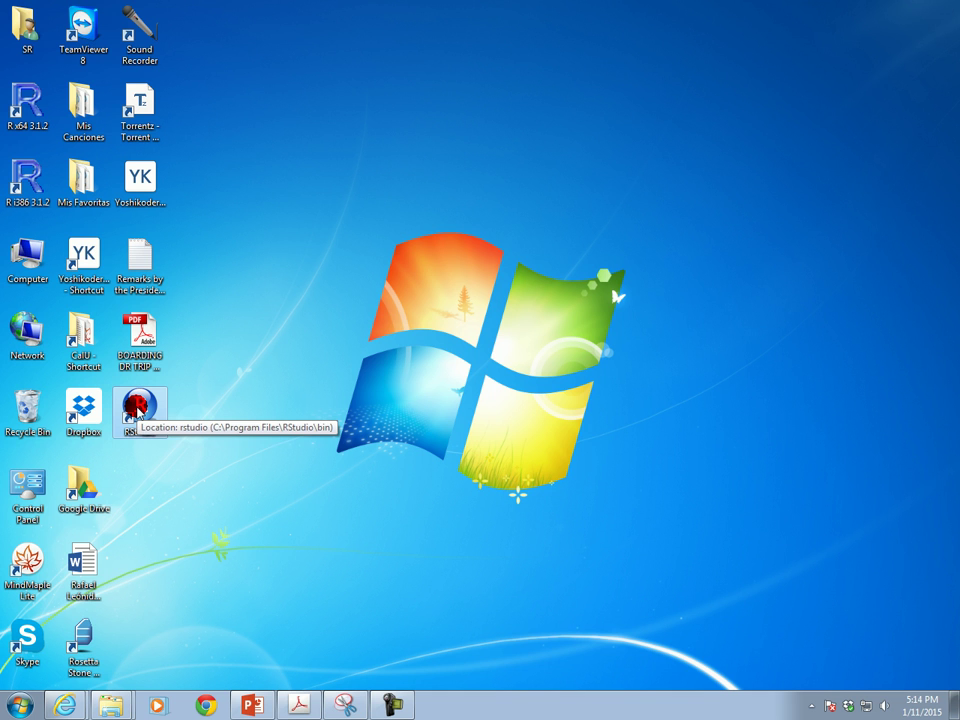
{"action": "left_click", "coordinate": [22, 705]}
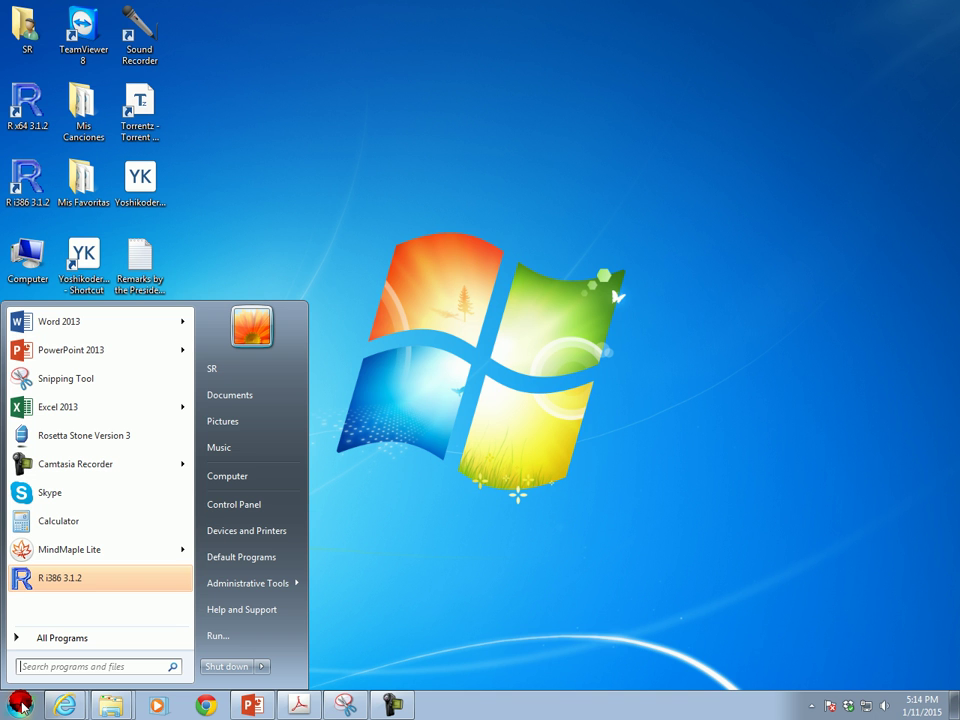
{"action": "left_click", "coordinate": [60, 637]}
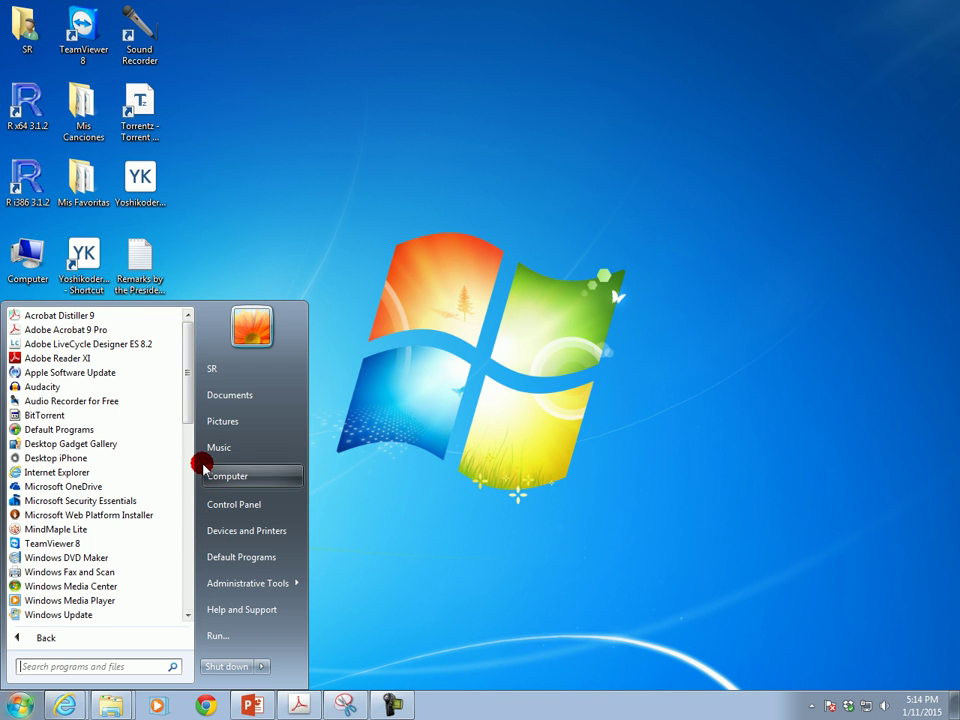
{"action": "left_click_drag", "start_coordinate": [189, 403], "coordinate": [185, 478]}
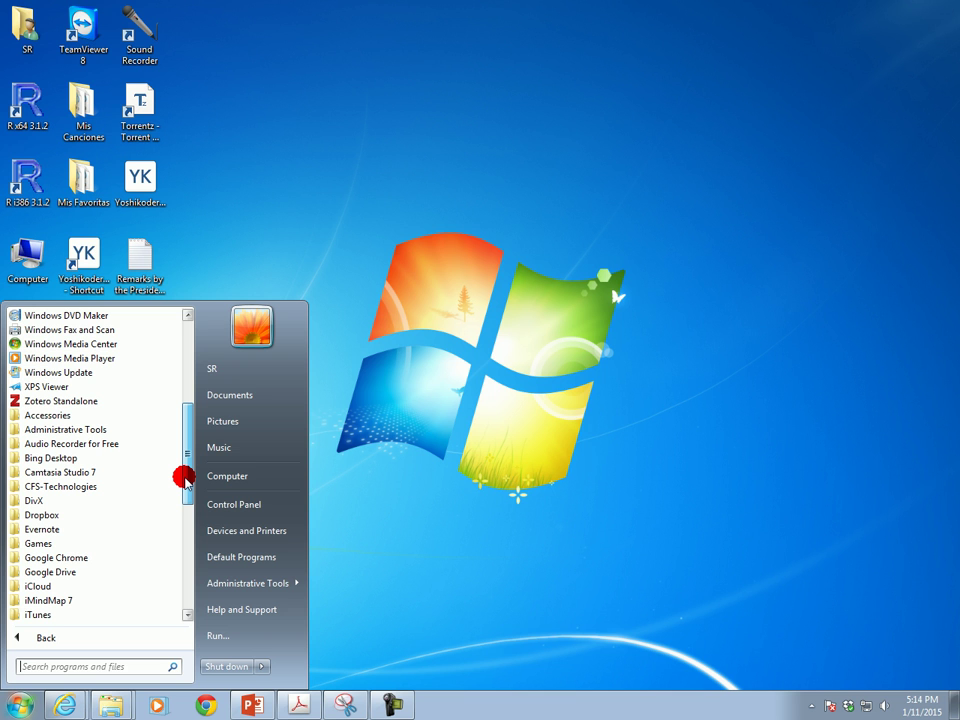
{"action": "left_click_drag", "start_coordinate": [185, 478], "coordinate": [184, 480]}
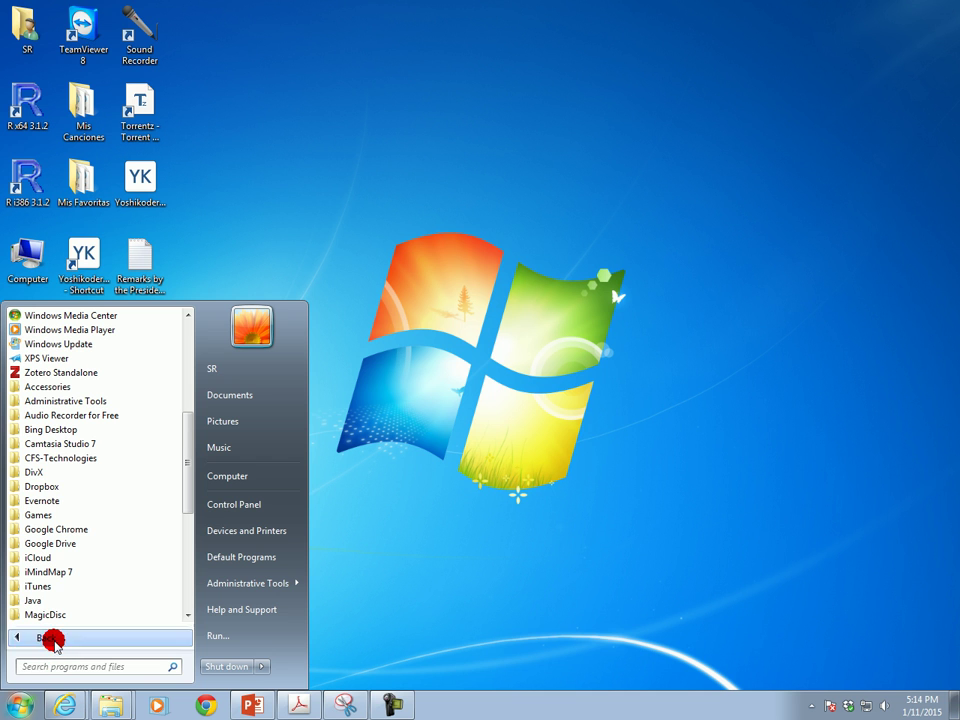
{"action": "left_click_drag", "start_coordinate": [189, 473], "coordinate": [184, 537]}
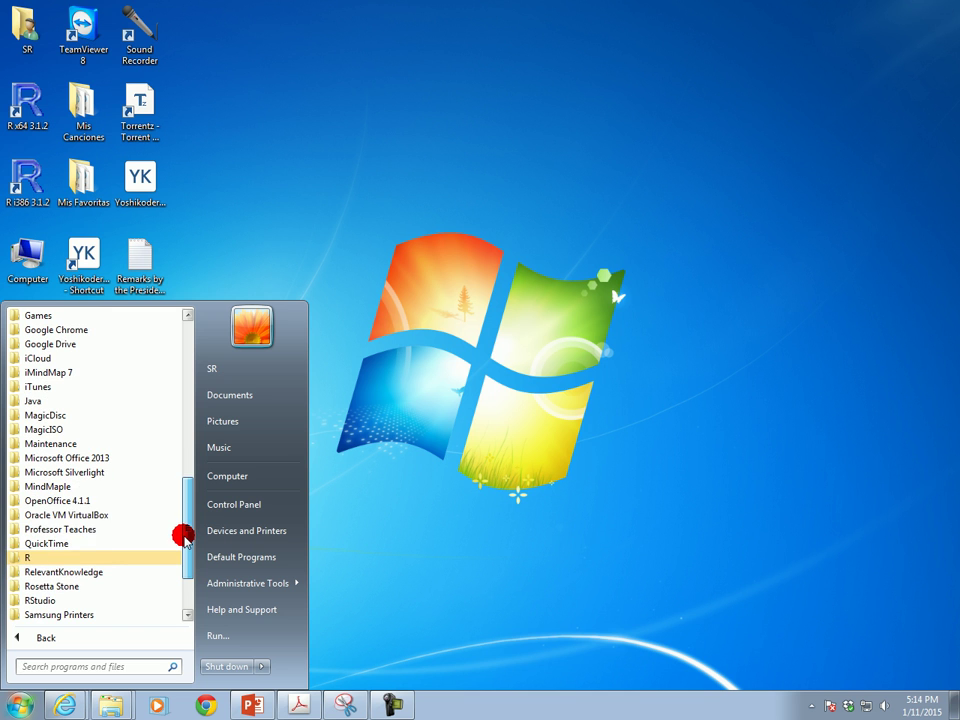
{"action": "left_click", "coordinate": [36, 600]}
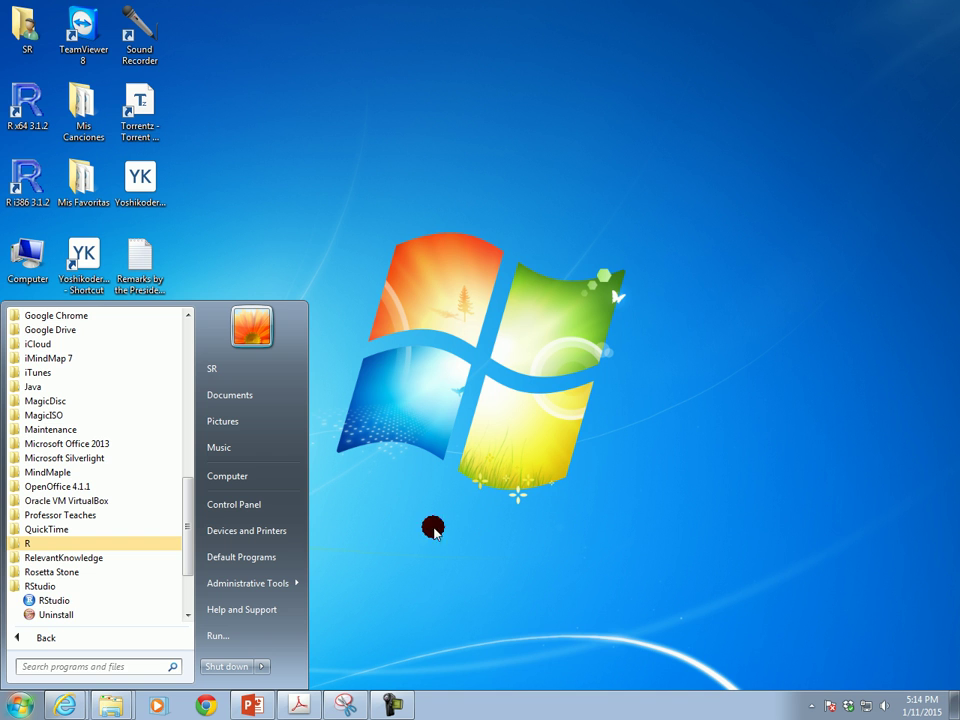
Step: Bring up the option to send RStudio to the desktop as a shortcut
{"action": "right_click", "coordinate": [47, 603]}
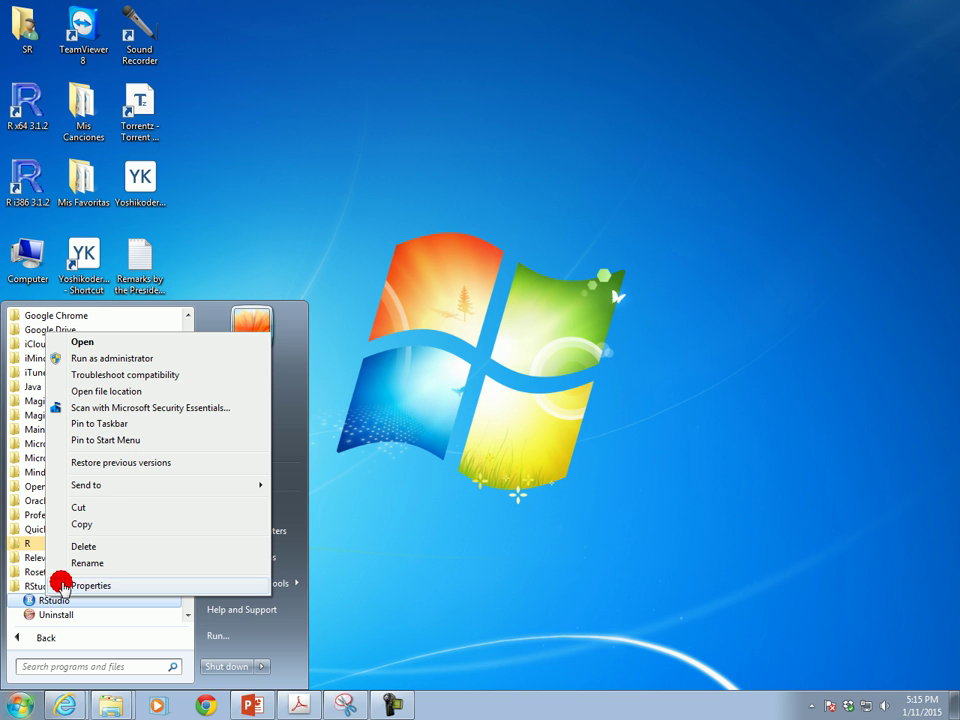
{"action": "mouse_move", "coordinate": [104, 488]}
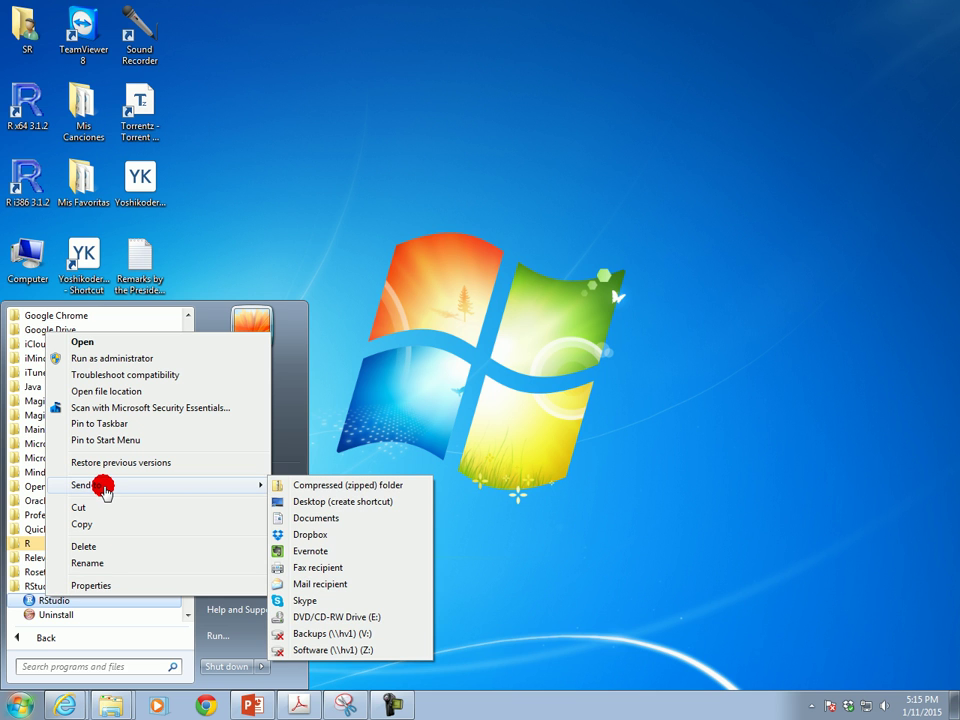
{"action": "left_click", "coordinate": [316, 502]}
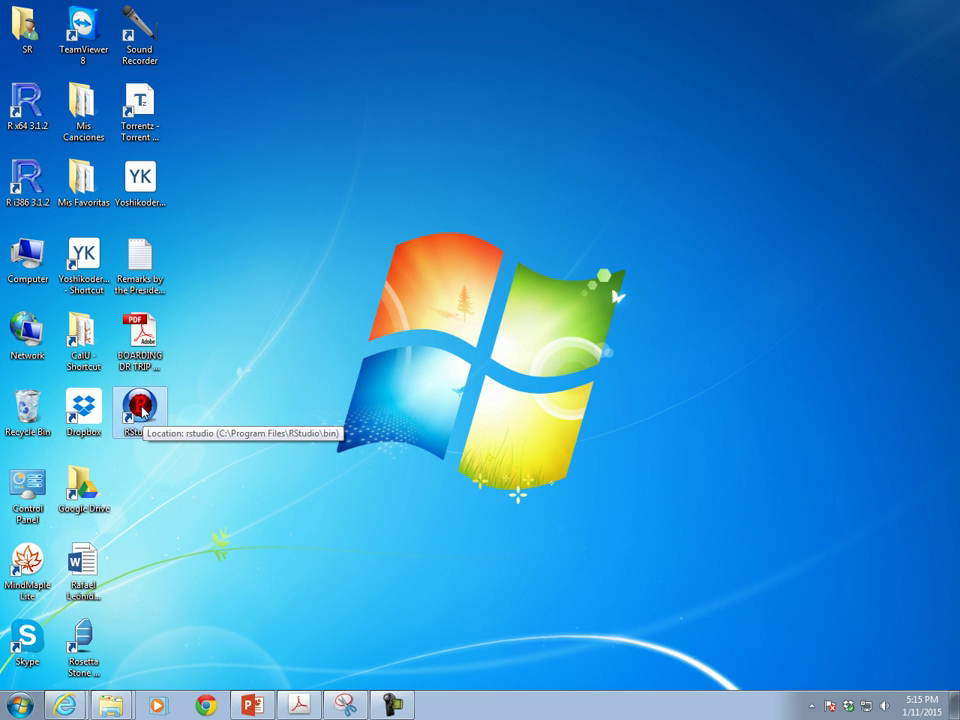
Step: Launch RStudio from the desktop and look through its files, plots, packages and help views
{"action": "double_click", "coordinate": [141, 408]}
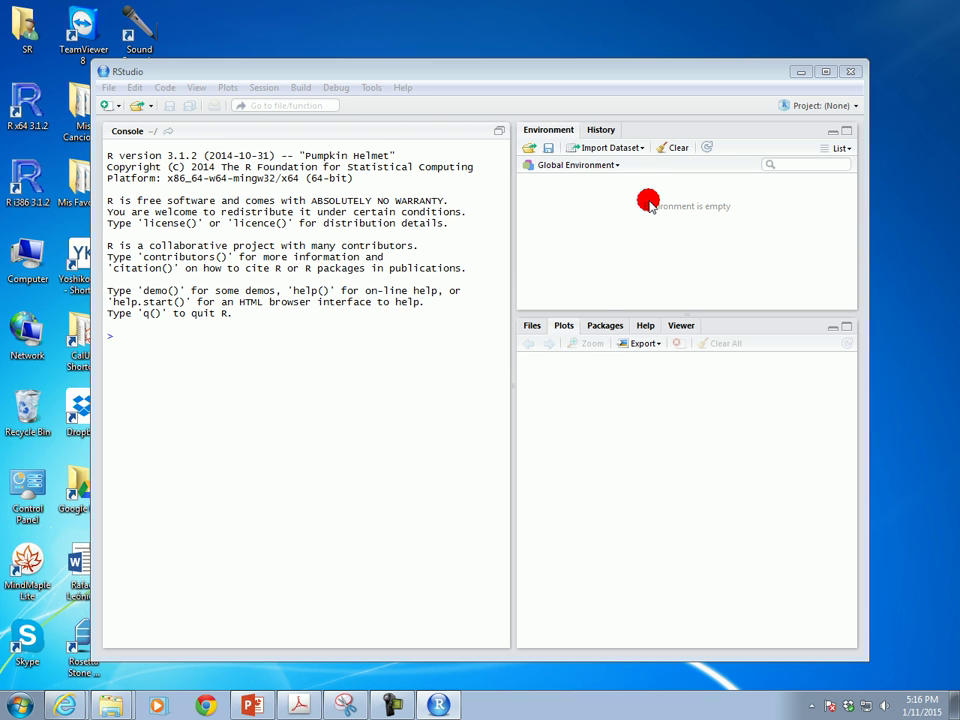
{"action": "left_click", "coordinate": [530, 325]}
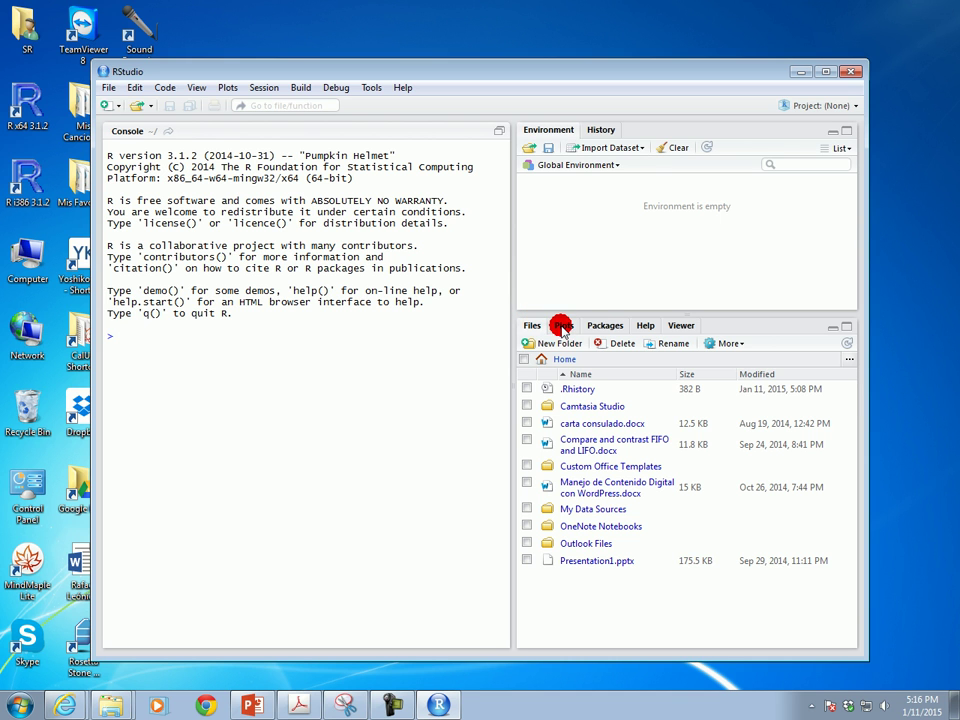
{"action": "left_click", "coordinate": [561, 323]}
{"action": "left_click", "coordinate": [592, 327]}
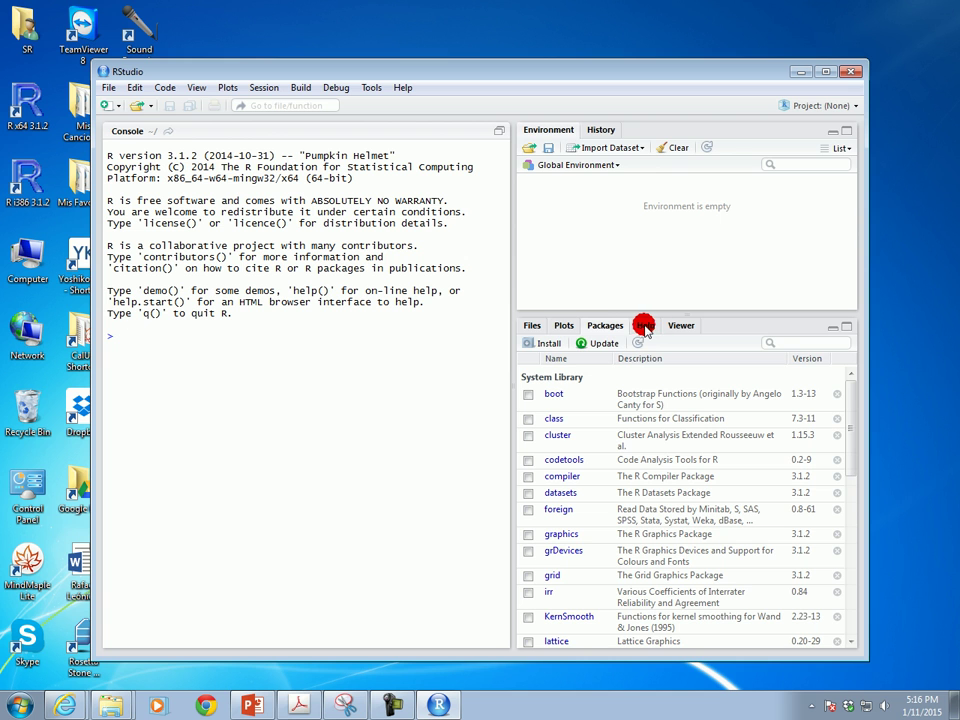
{"action": "left_click", "coordinate": [644, 327]}
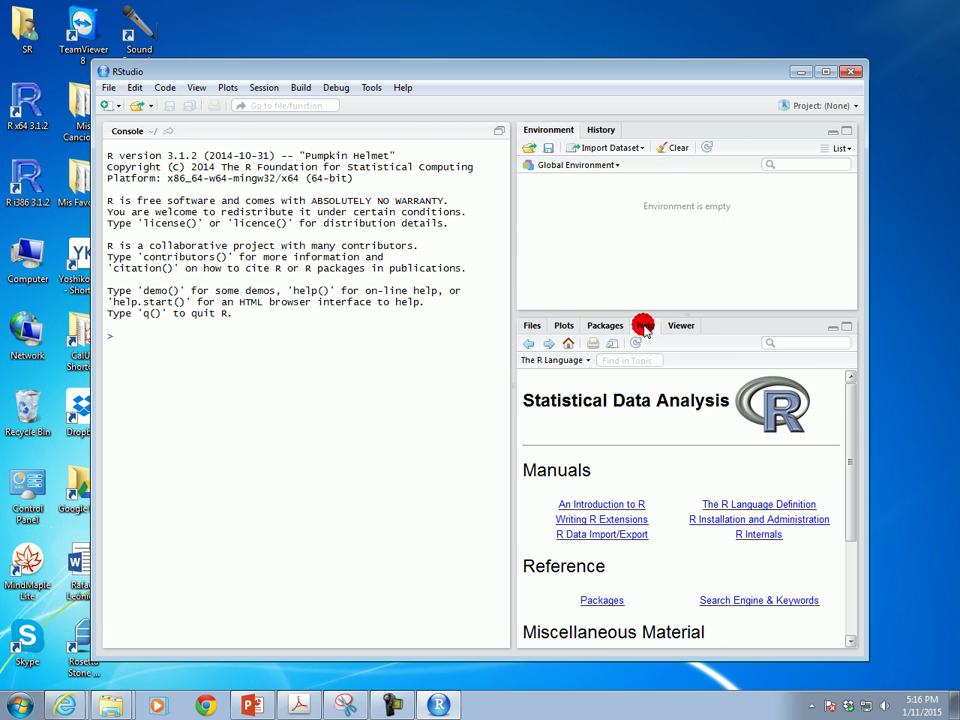
Step: Try to install the irr package with install.packages(“irr”) in the console, and show the list of installed packages
{"action": "left_click", "coordinate": [530, 326]}
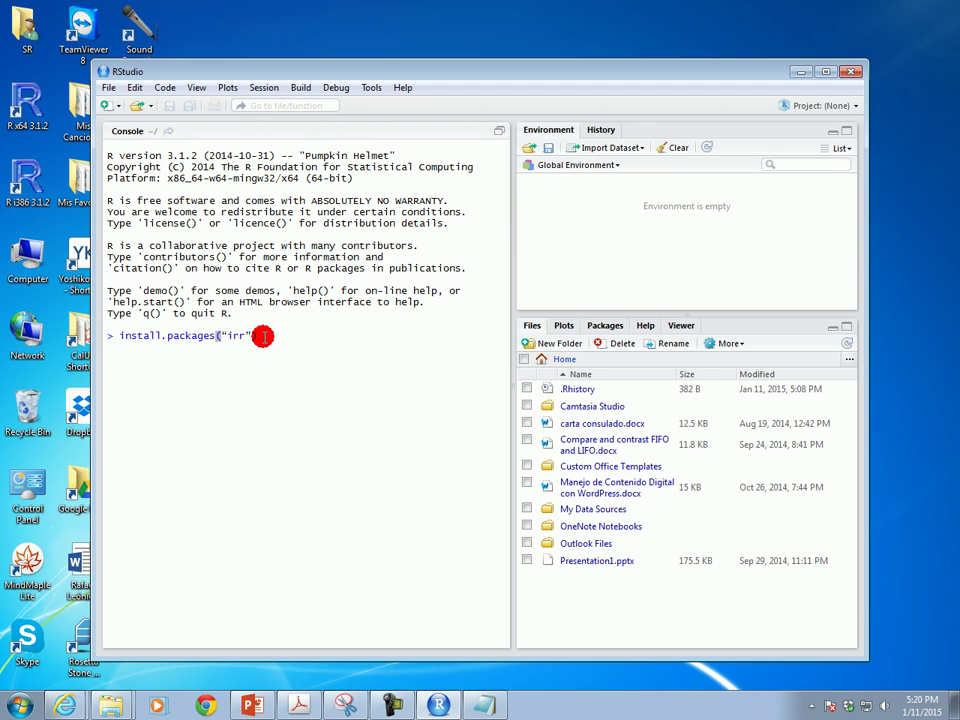
{"action": "key", "text": "Return"}
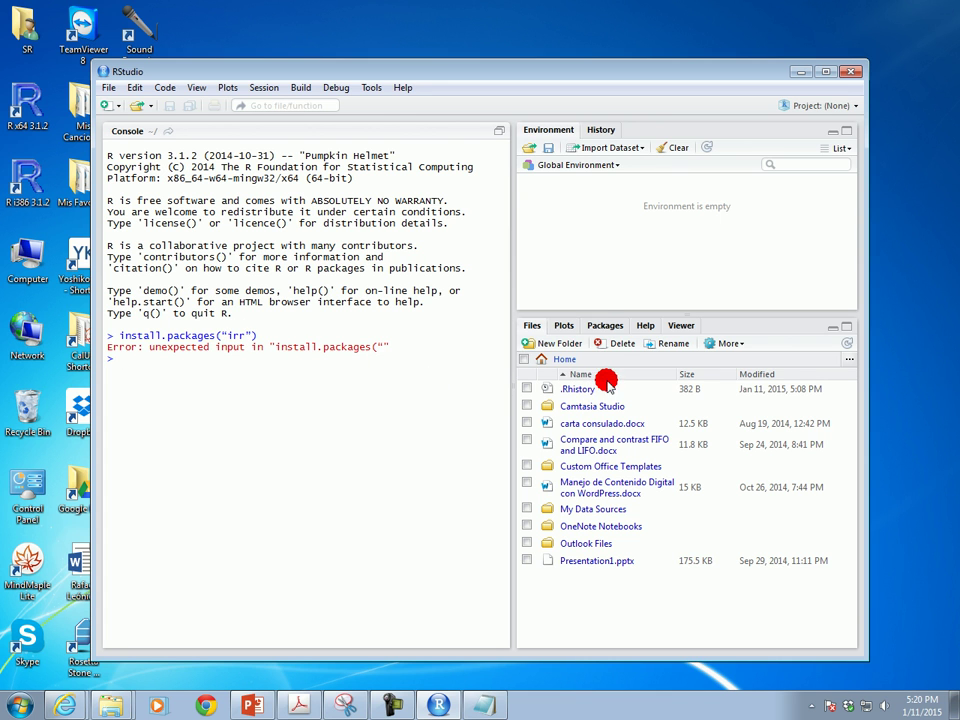
{"action": "left_click", "coordinate": [604, 322]}
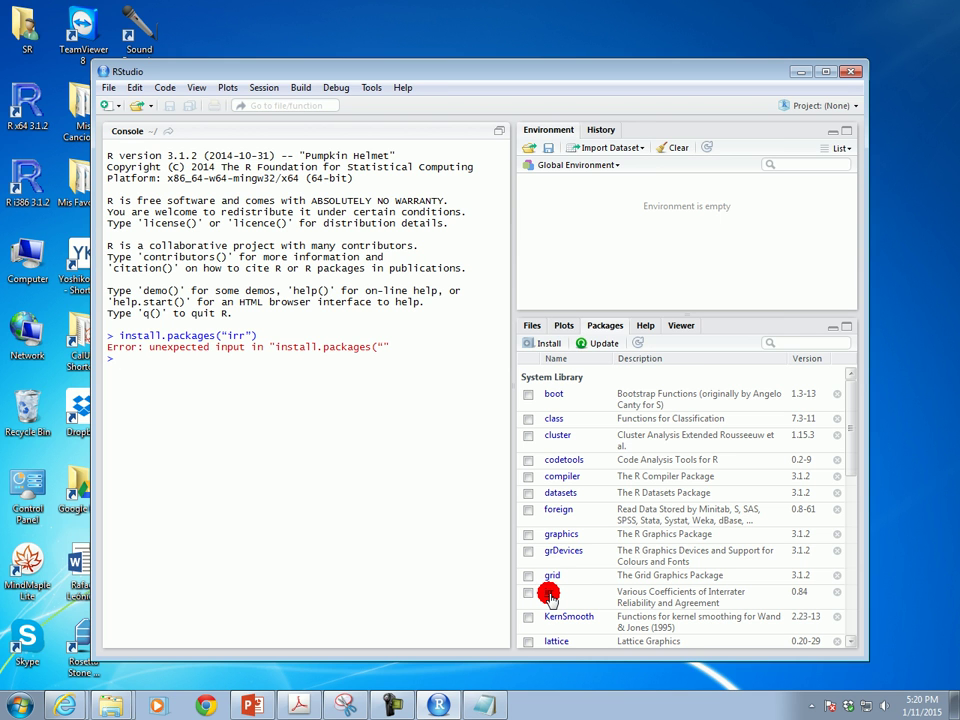
Step: Copy library(“irr”) from the Notepad notes into the RStudio console and try to run it
{"action": "left_click", "coordinate": [487, 706]}
{"action": "left_click_drag", "start_coordinate": [180, 180], "coordinate": [246, 180]}
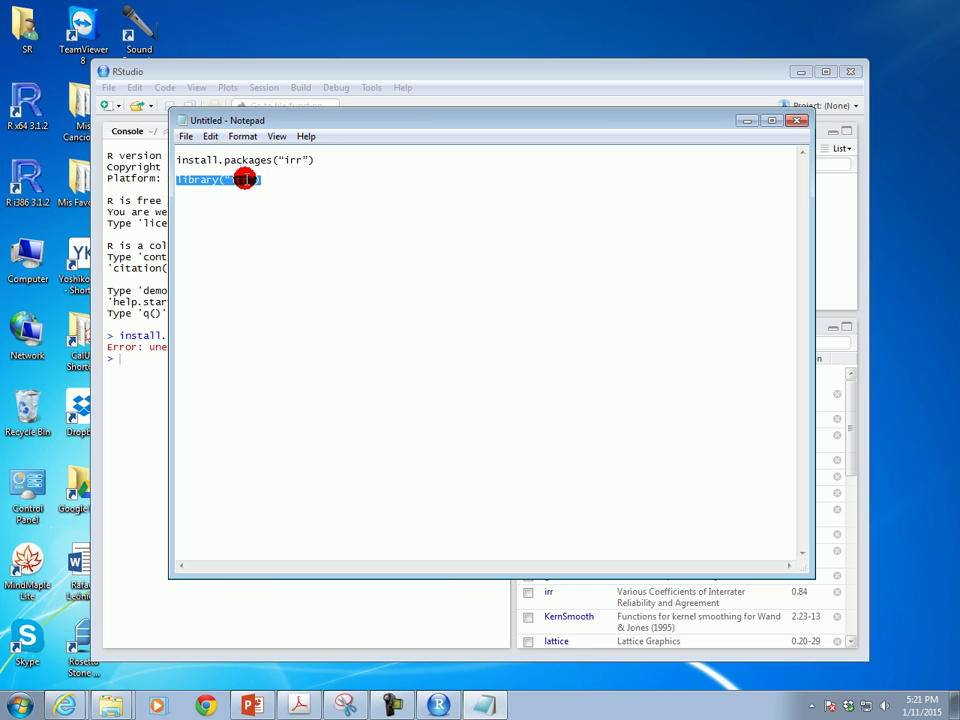
{"action": "right_click", "coordinate": [246, 180]}
{"action": "left_click", "coordinate": [279, 228]}
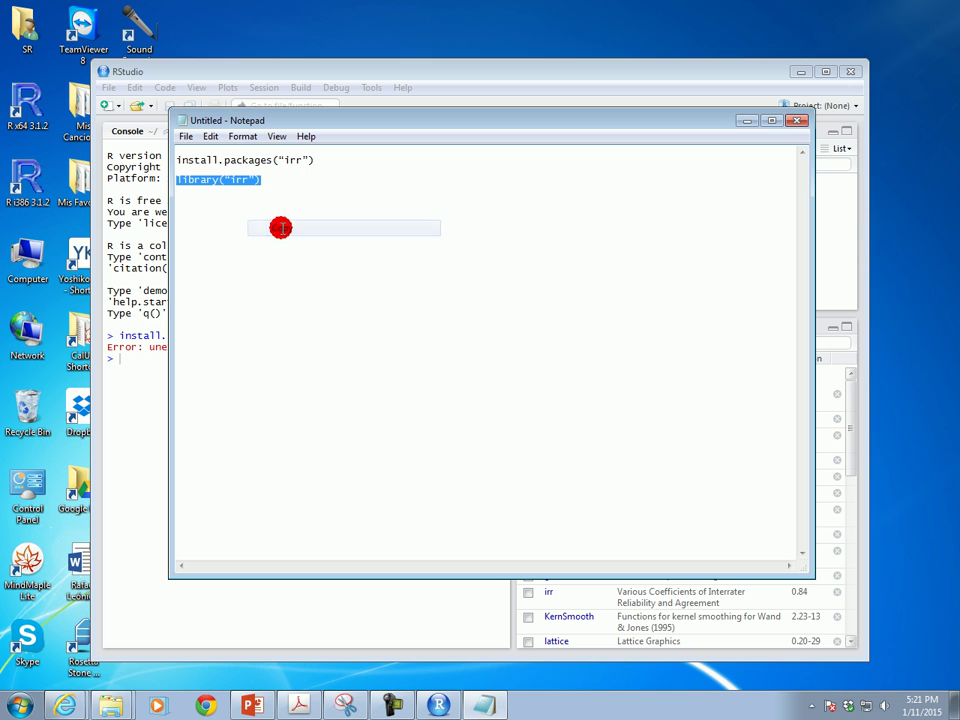
{"action": "left_click", "coordinate": [741, 121]}
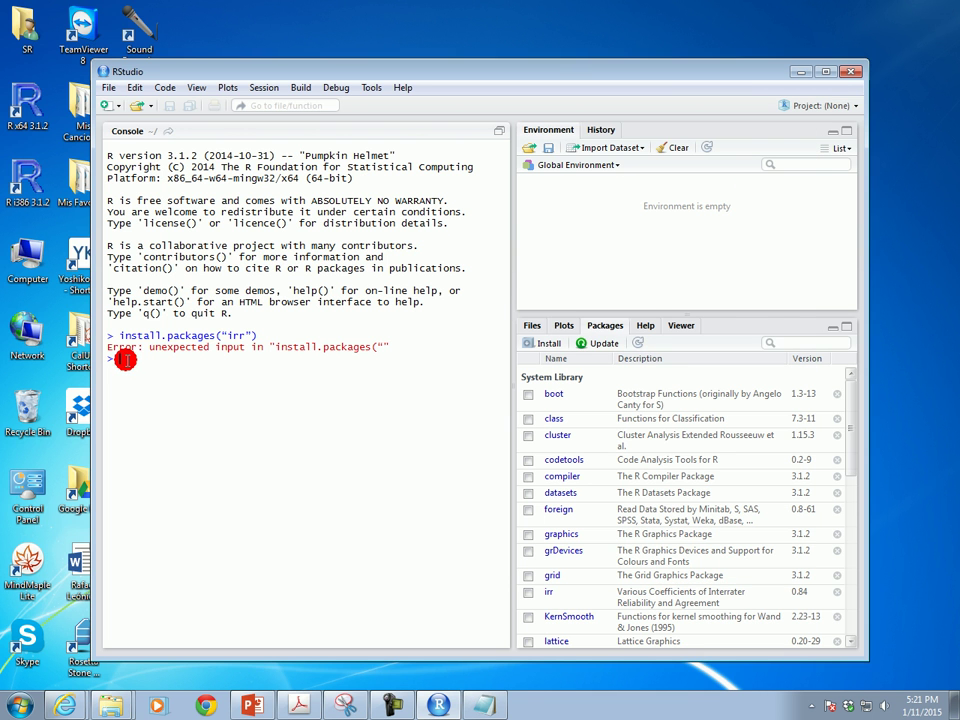
{"action": "right_click", "coordinate": [125, 359]}
{"action": "left_click", "coordinate": [160, 426]}
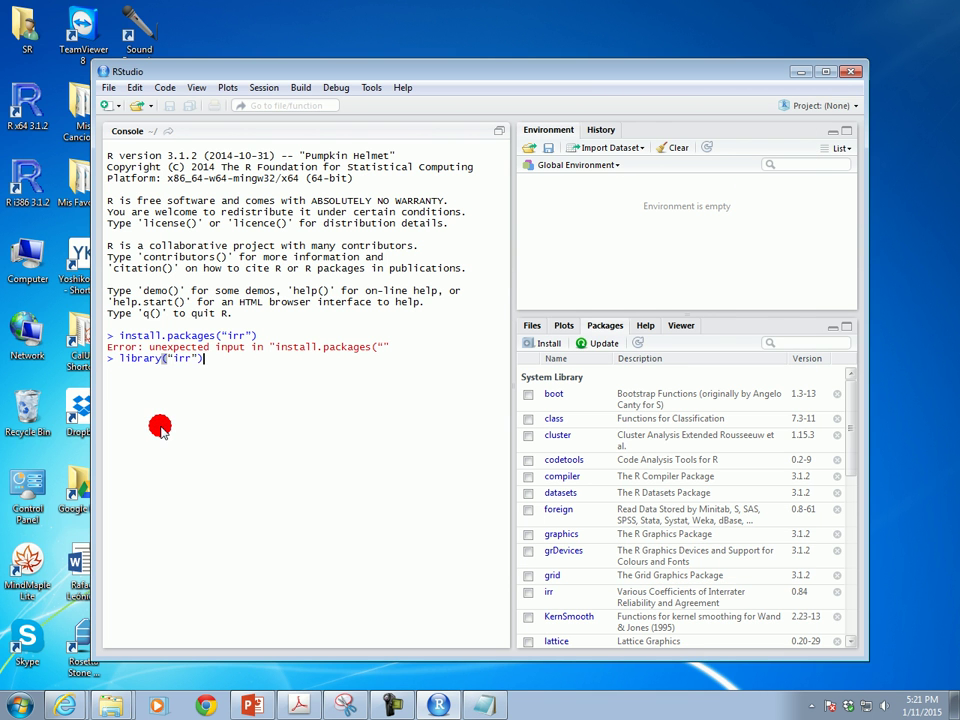
{"action": "key", "text": "Return"}
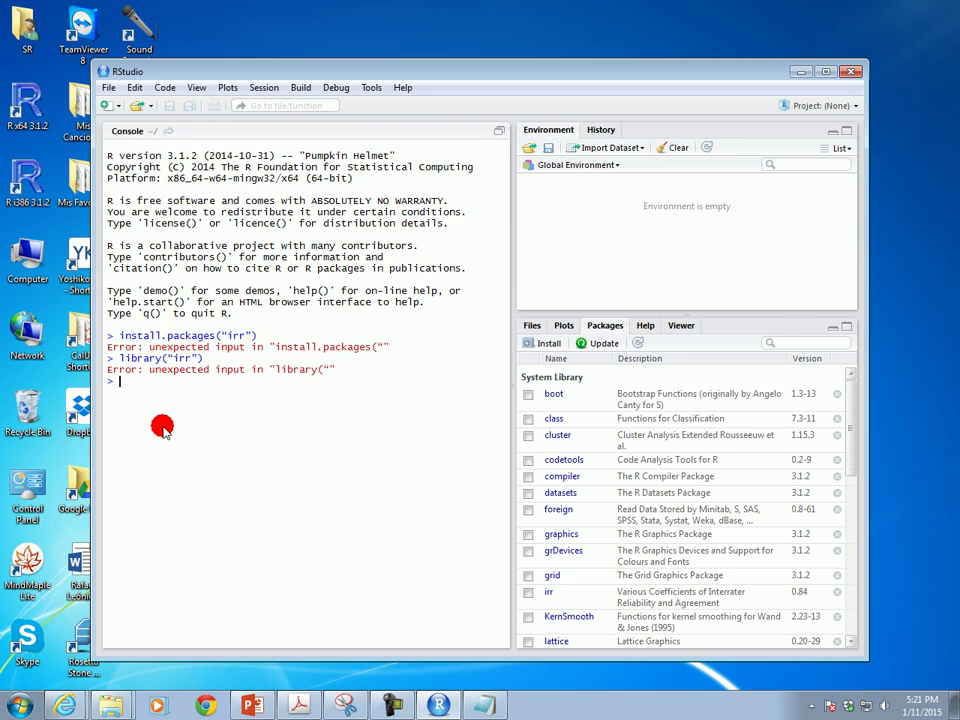
Step: Load the irr package from the System Library list
{"action": "left_click", "coordinate": [527, 593]}
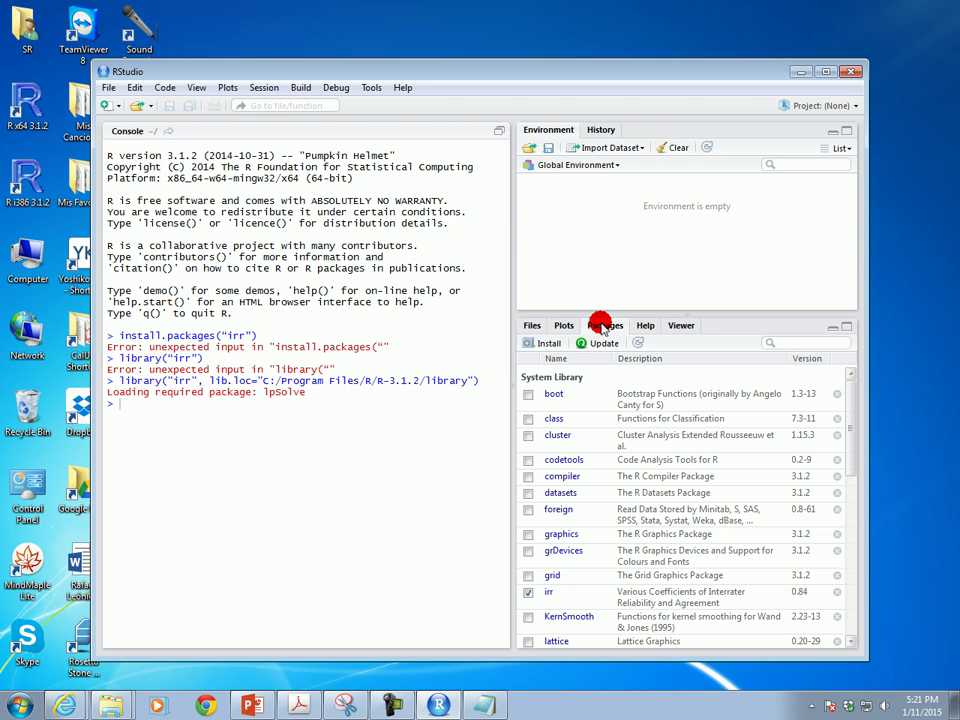
{"action": "left_click", "coordinate": [528, 592]}
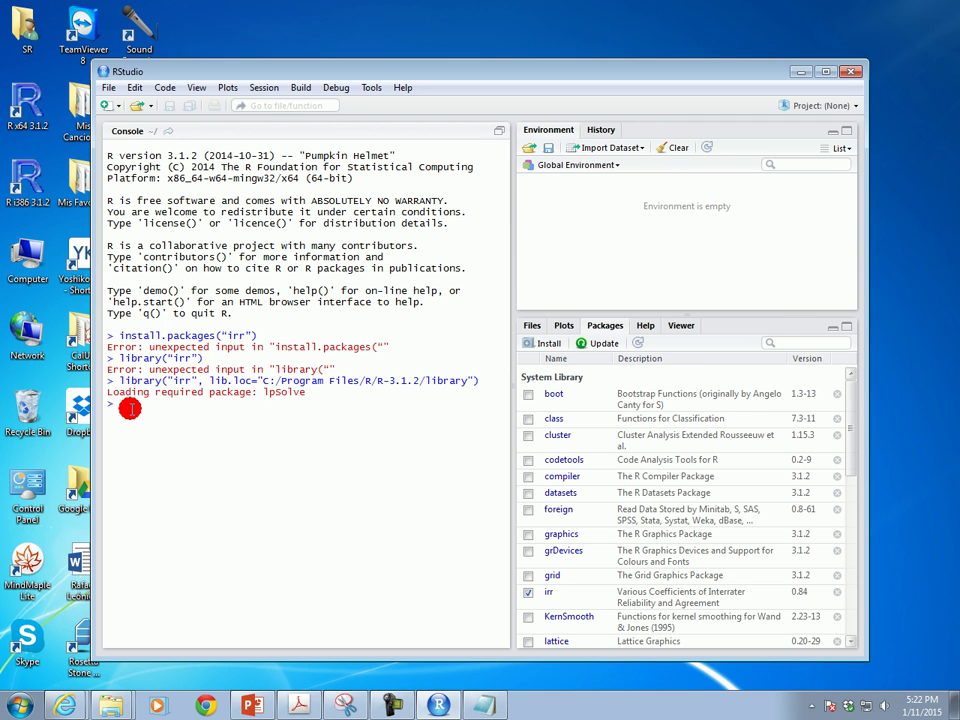
Step: Import the FiveRaterData text file as a dataset with Heading set to Yes, Comma separator and Period decimal
{"action": "left_click", "coordinate": [638, 148]}
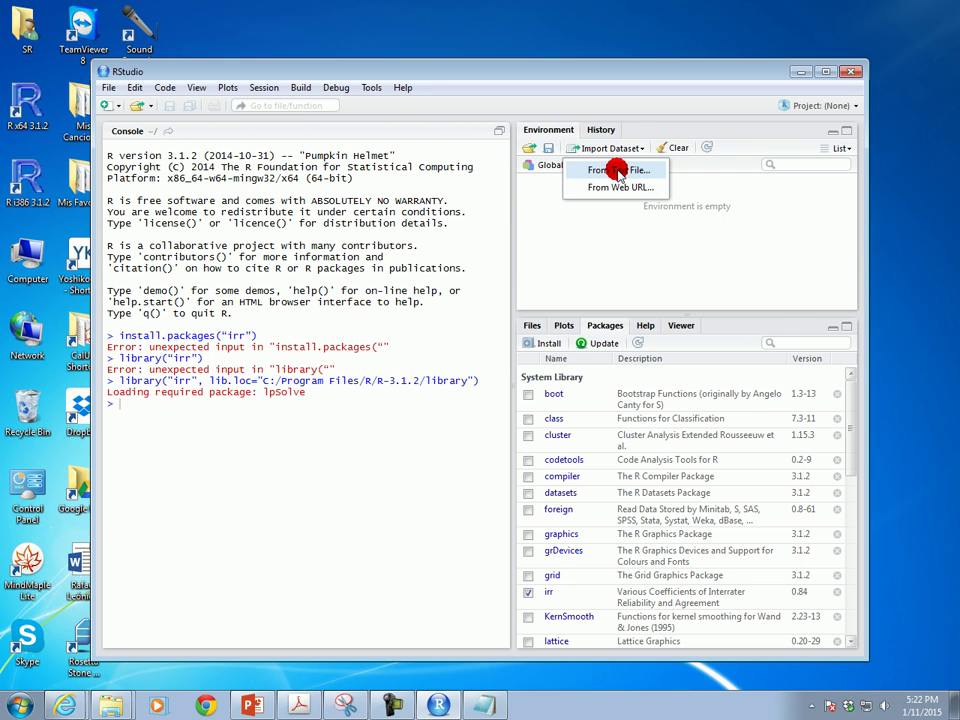
{"action": "left_click", "coordinate": [615, 173]}
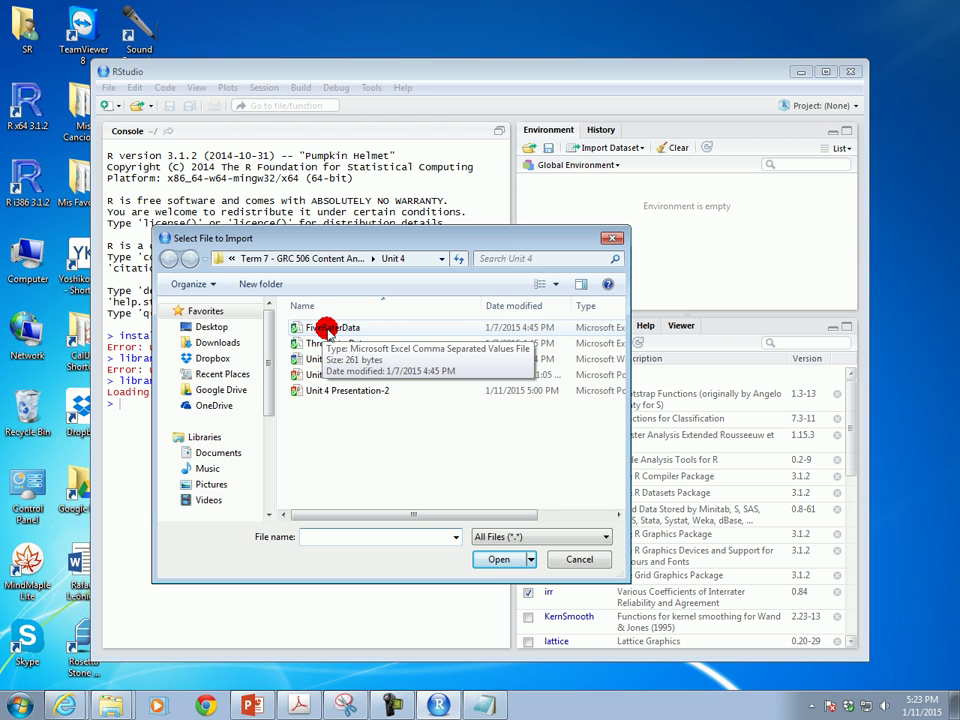
{"action": "double_click", "coordinate": [320, 328]}
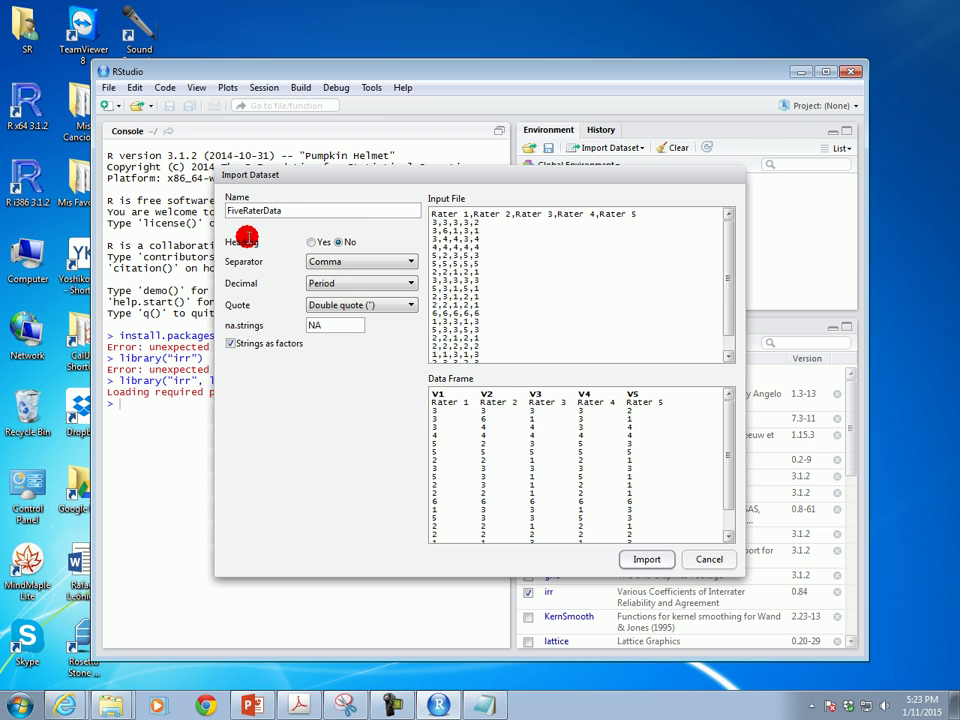
{"action": "left_click", "coordinate": [312, 243]}
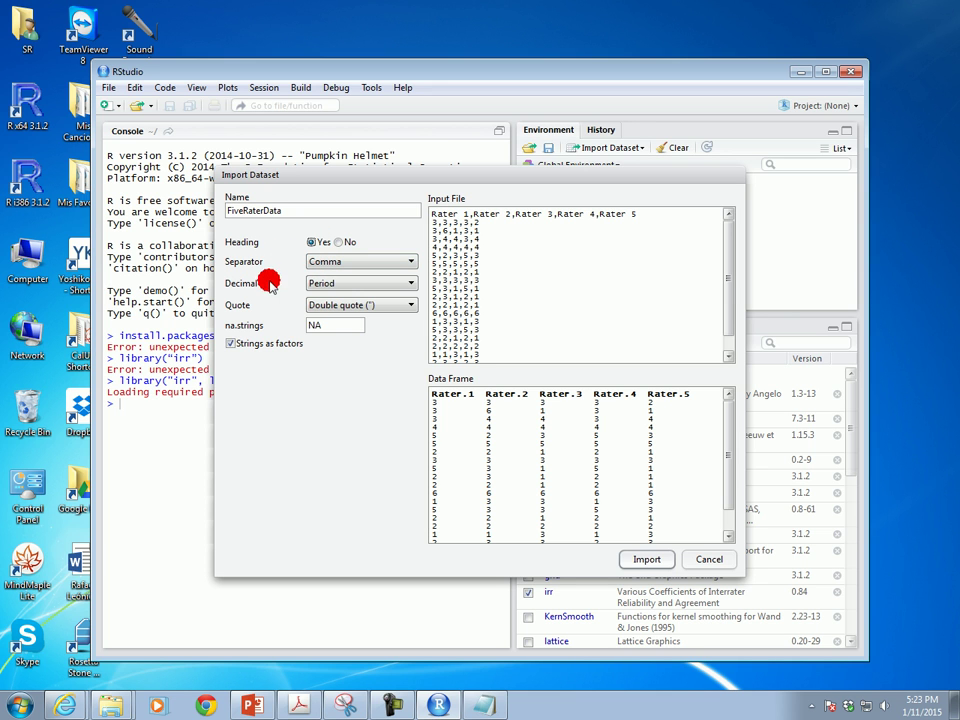
{"action": "left_click", "coordinate": [306, 262]}
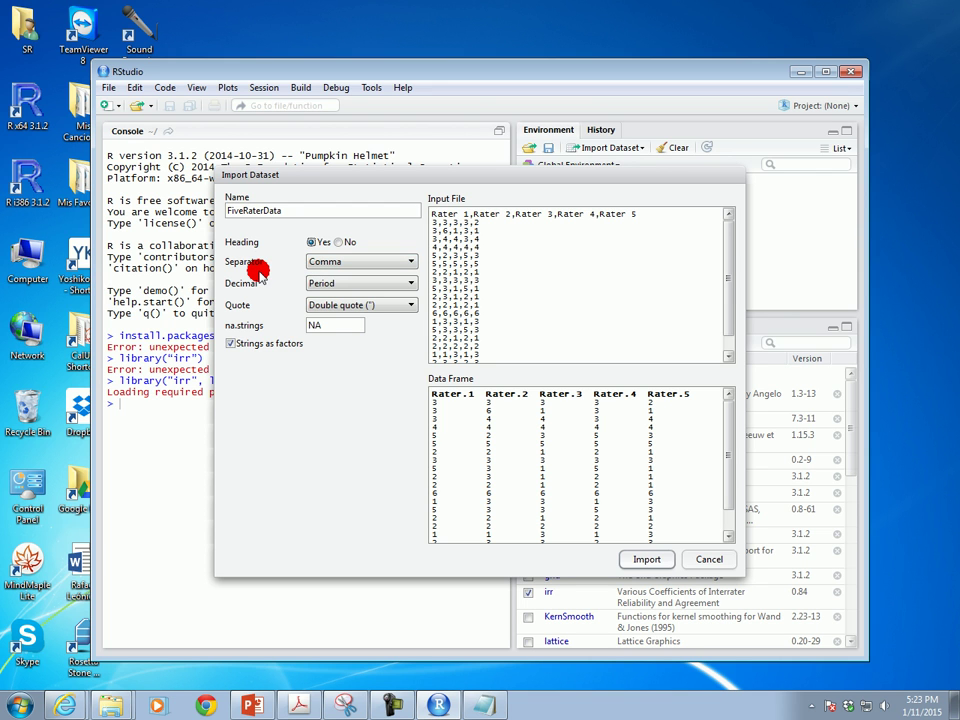
{"action": "left_click", "coordinate": [345, 284]}
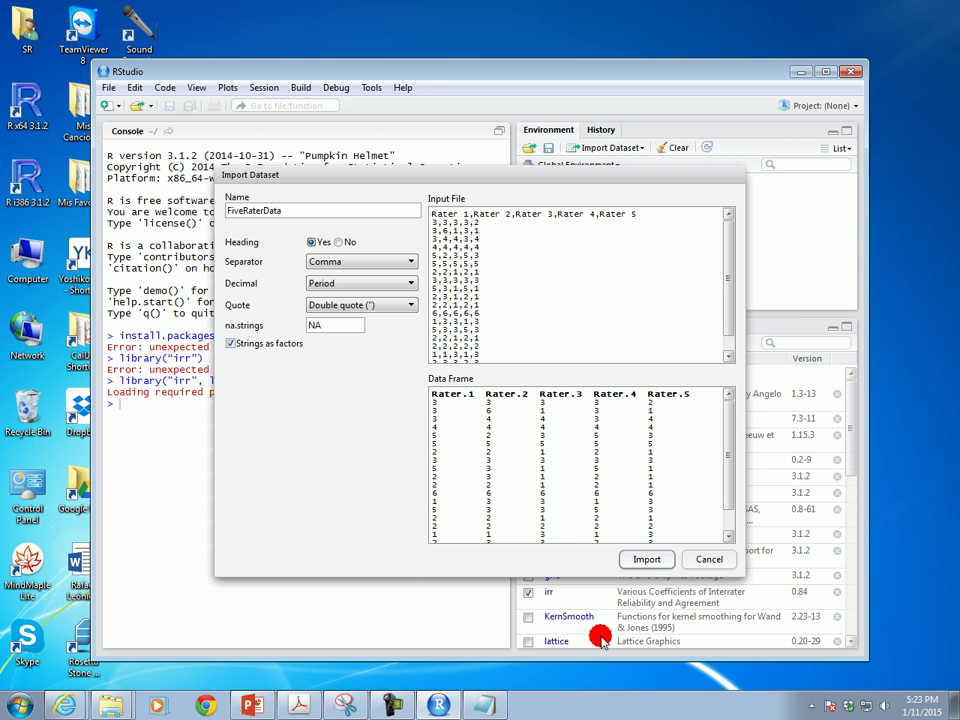
{"action": "left_click", "coordinate": [647, 560]}
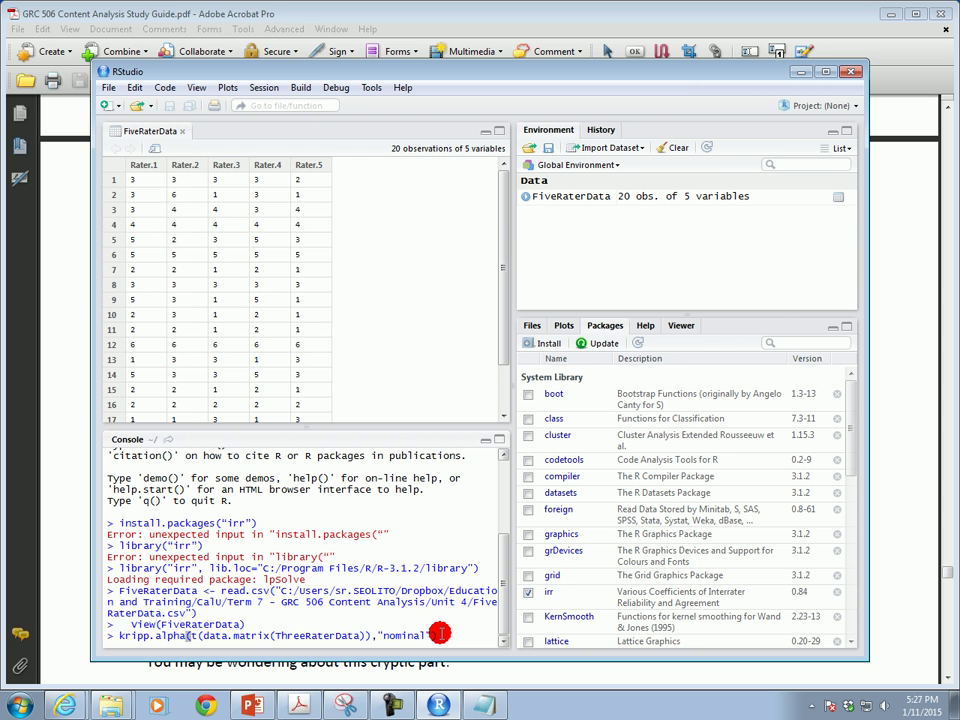
Step: Run kripp.alpha(t(data.matrix(ThreeRaterData)),"nominal") in the console, and print the transposed matrix with t(data.matrix(FiveRaterData))
{"action": "key", "text": "Return"}
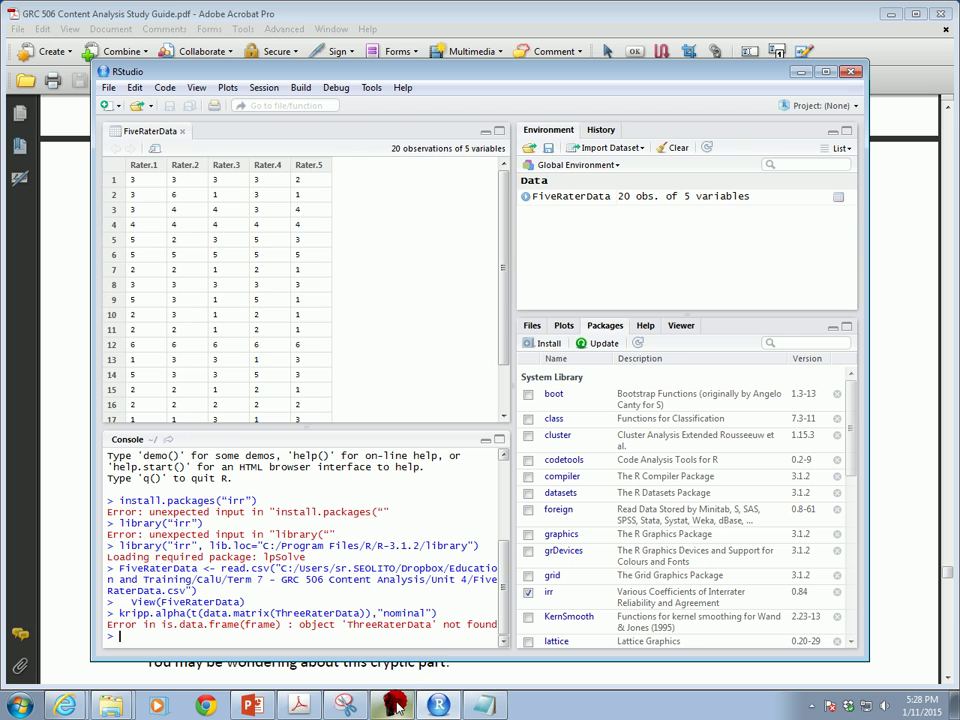
{"action": "mouse_move", "coordinate": [396, 705]}
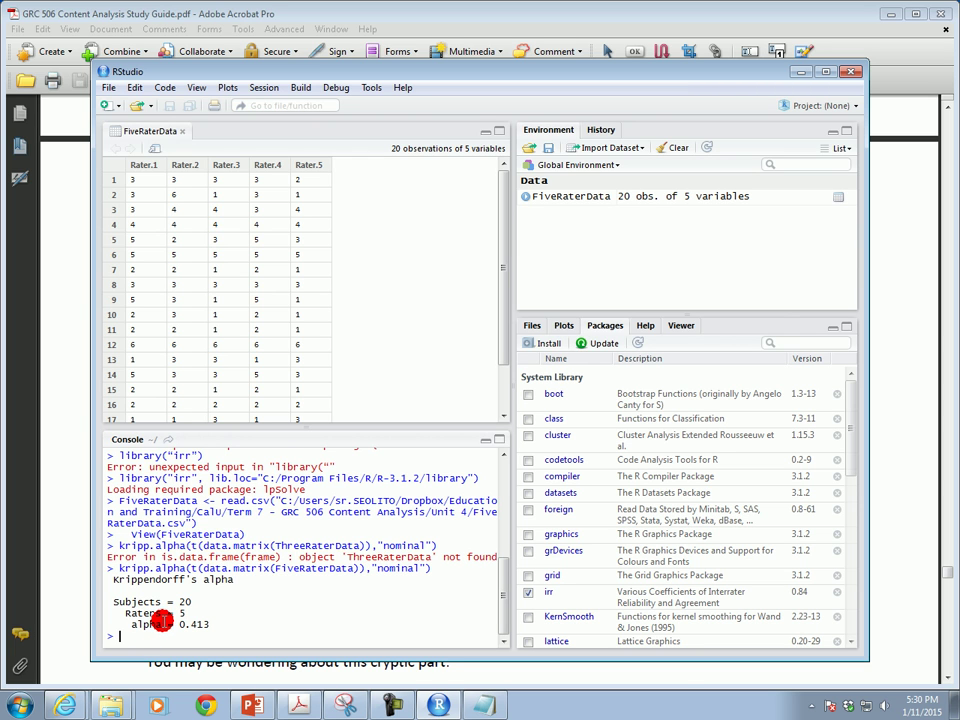
{"action": "key", "text": "ctrl+v"}
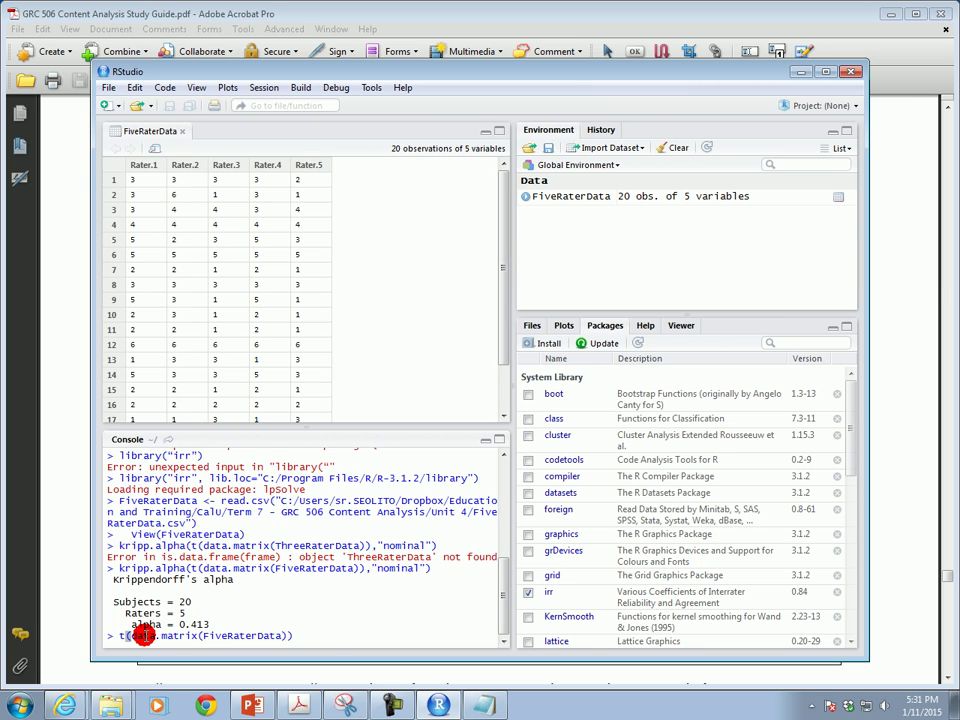
{"action": "key", "text": "Return"}
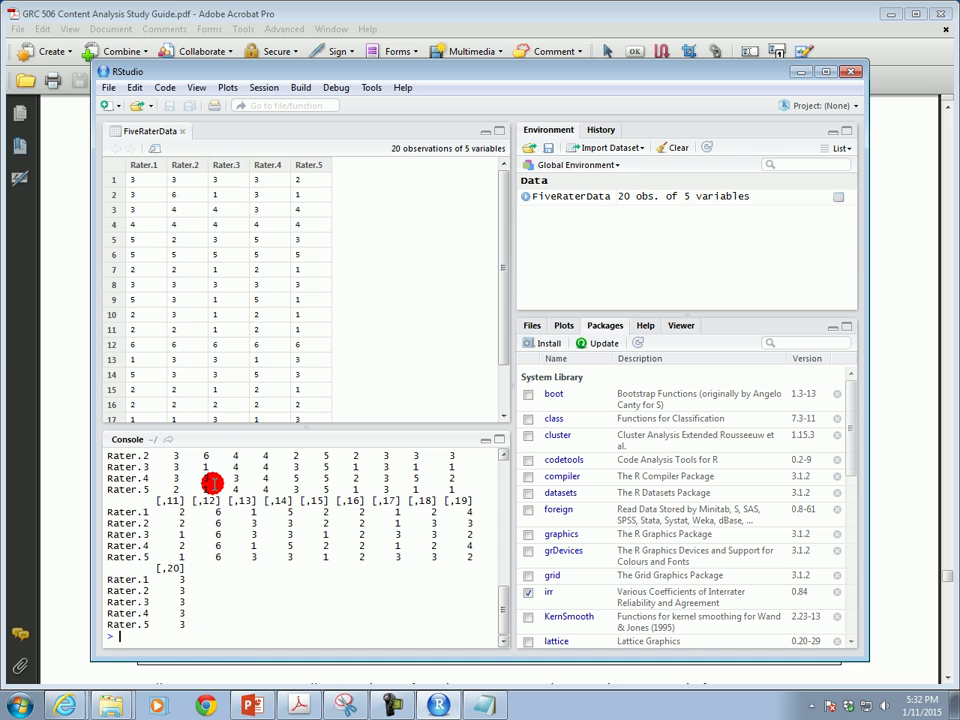
Step: Calculate the raters' percentage agreement by running agree(FiveRaterData) in the console, replacing ThreeRaterData in the pasted command
{"action": "type", "text": "agree(FiveRaterData)"}
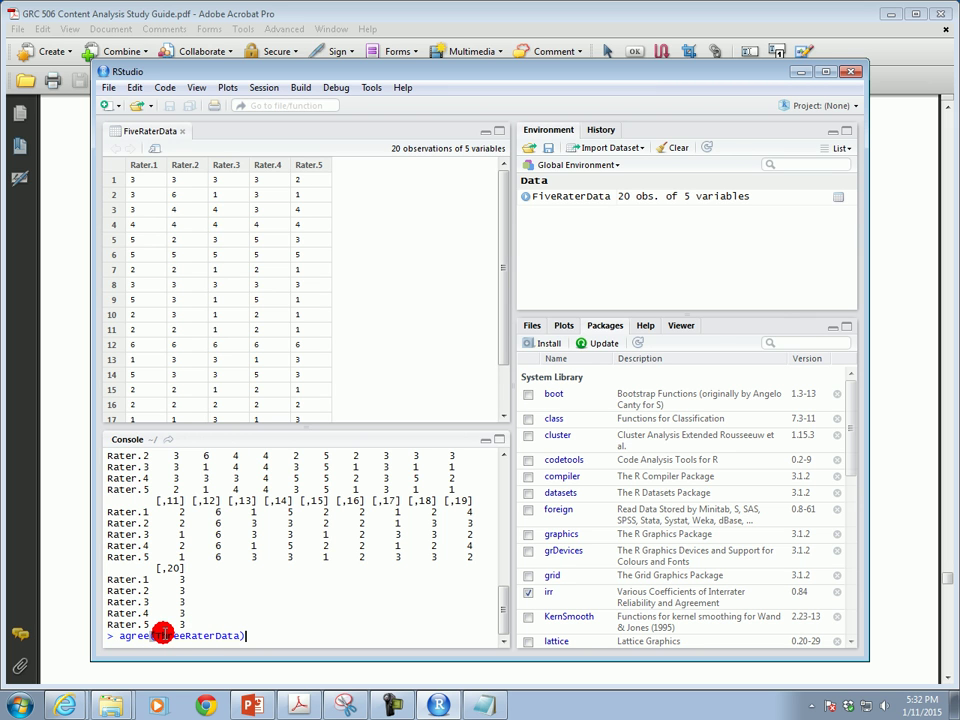
{"action": "left_click", "coordinate": [186, 636]}
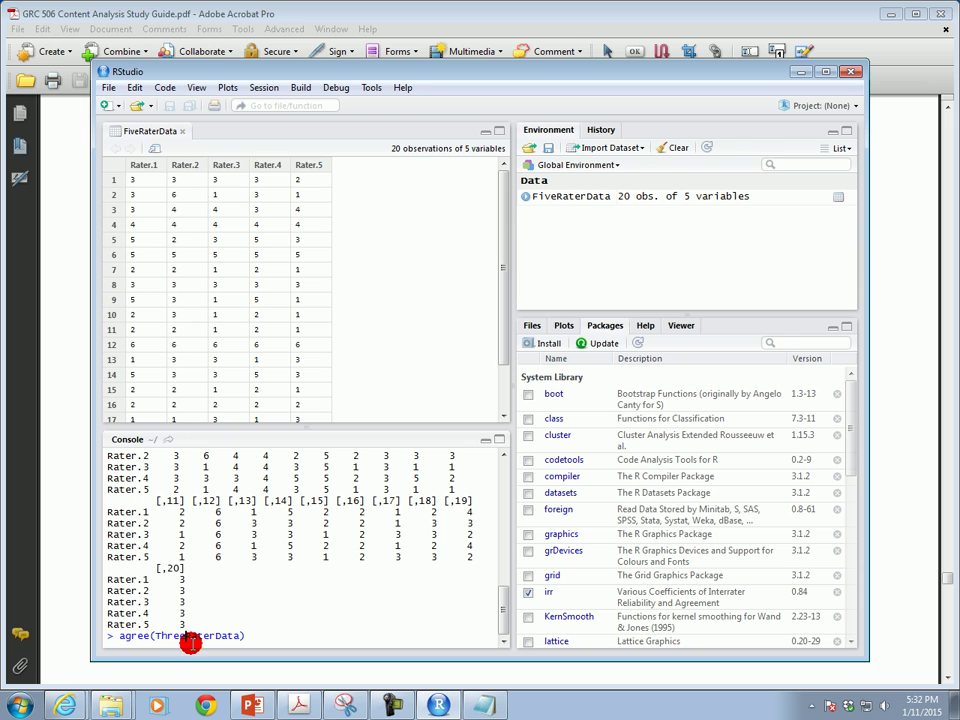
{"action": "key", "text": "BackSpace"}
{"action": "key", "text": "BackSpace"}
{"action": "key", "text": "BackSpace"}
{"action": "key", "text": "BackSpace"}
{"action": "key", "text": "BackSpace"}
{"action": "type", "text": "Five"}
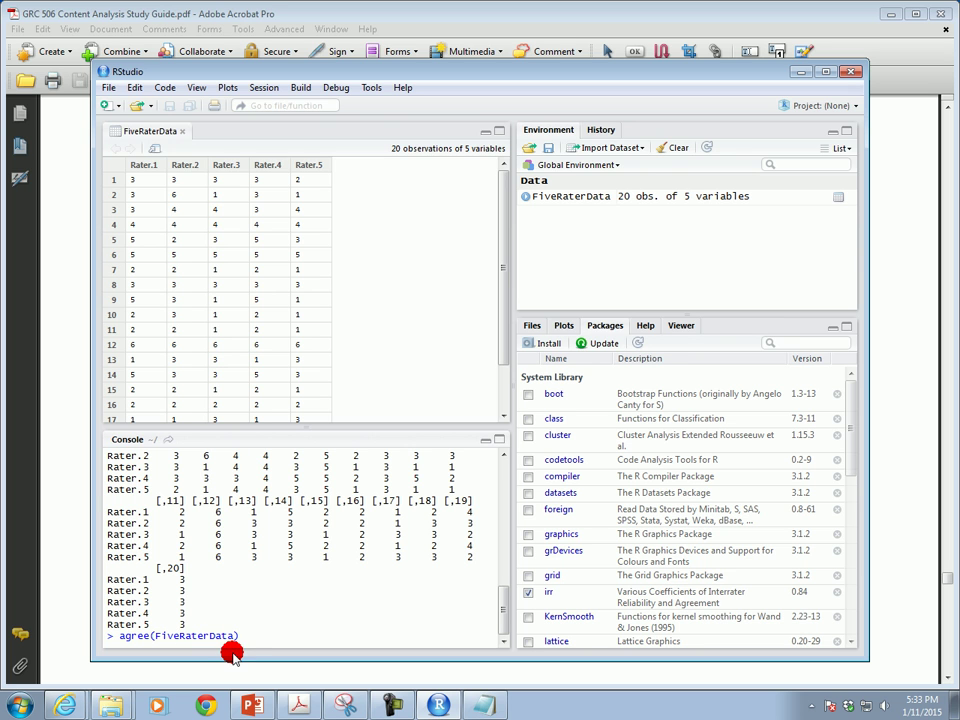
{"action": "left_click", "coordinate": [239, 635]}
{"action": "key", "text": "Return"}
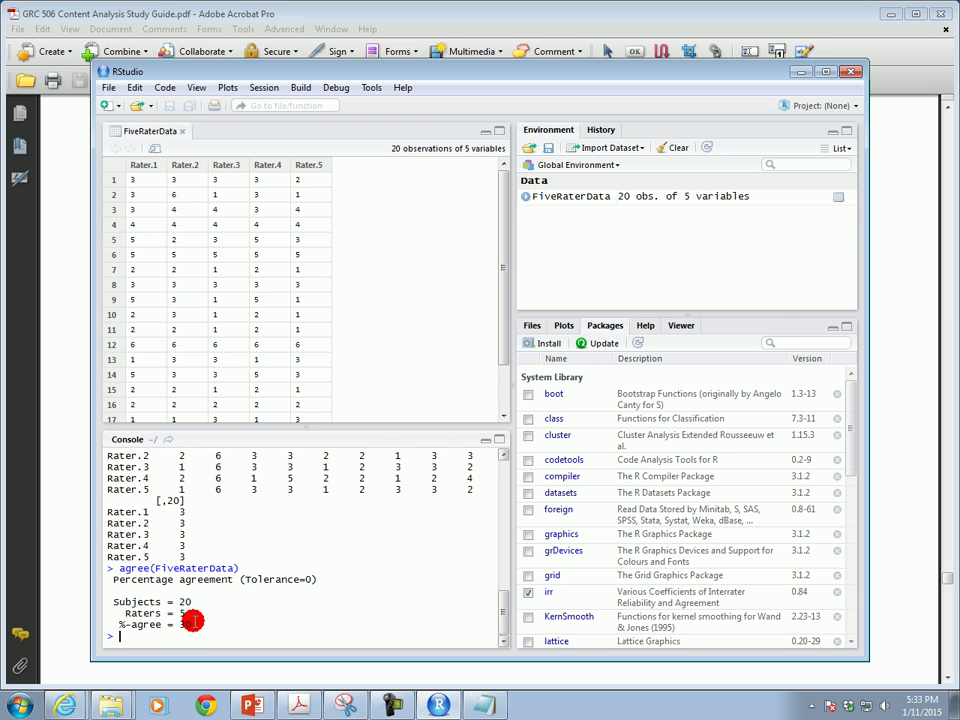
Step: Produce summary statistics for each rater by running summary(FiveRaterData), correcting the dataset name from ThreeRaterData
{"action": "type", "text": "summary(ThreeRaterData)"}
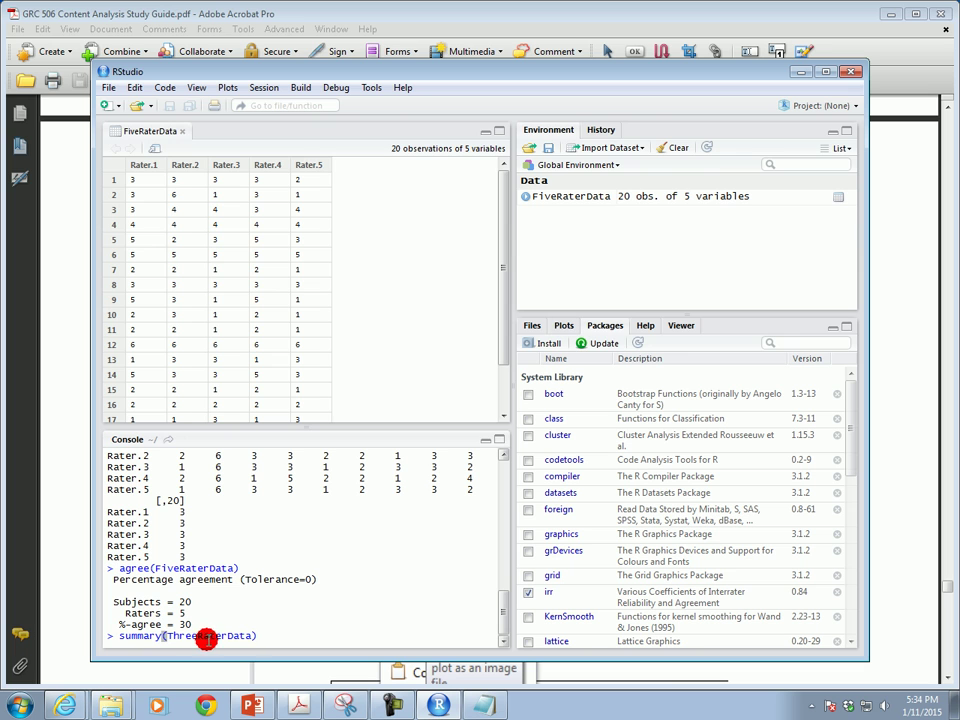
{"action": "left_click", "coordinate": [197, 636]}
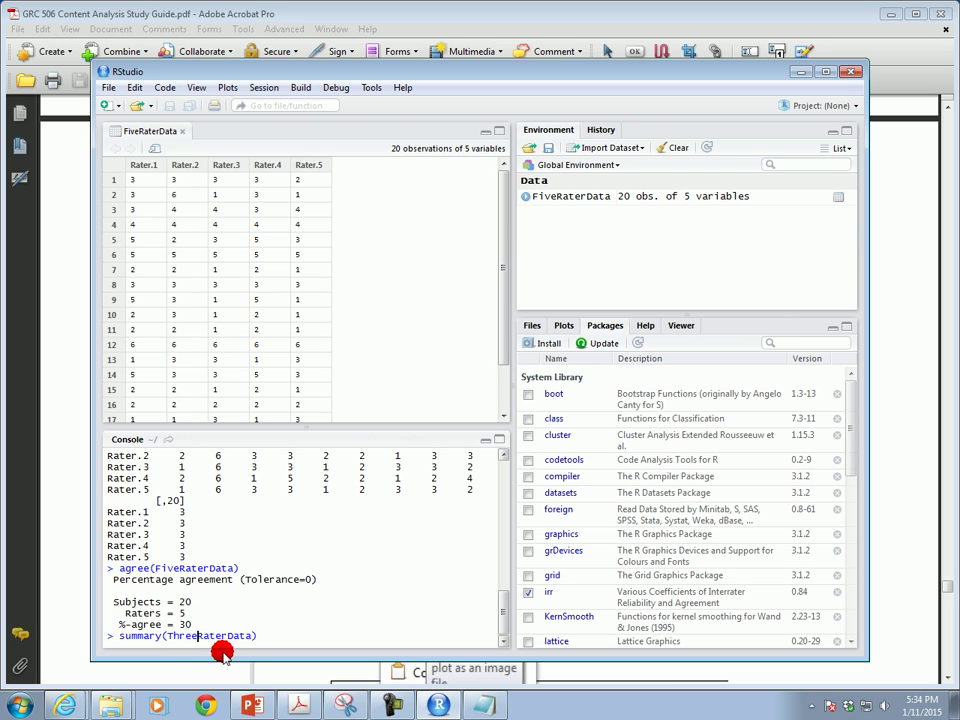
{"action": "key", "text": "BackSpace"}
{"action": "key", "text": "BackSpace"}
{"action": "key", "text": "BackSpace"}
{"action": "key", "text": "BackSpace"}
{"action": "key", "text": "BackSpace"}
{"action": "type", "text": "Five"}
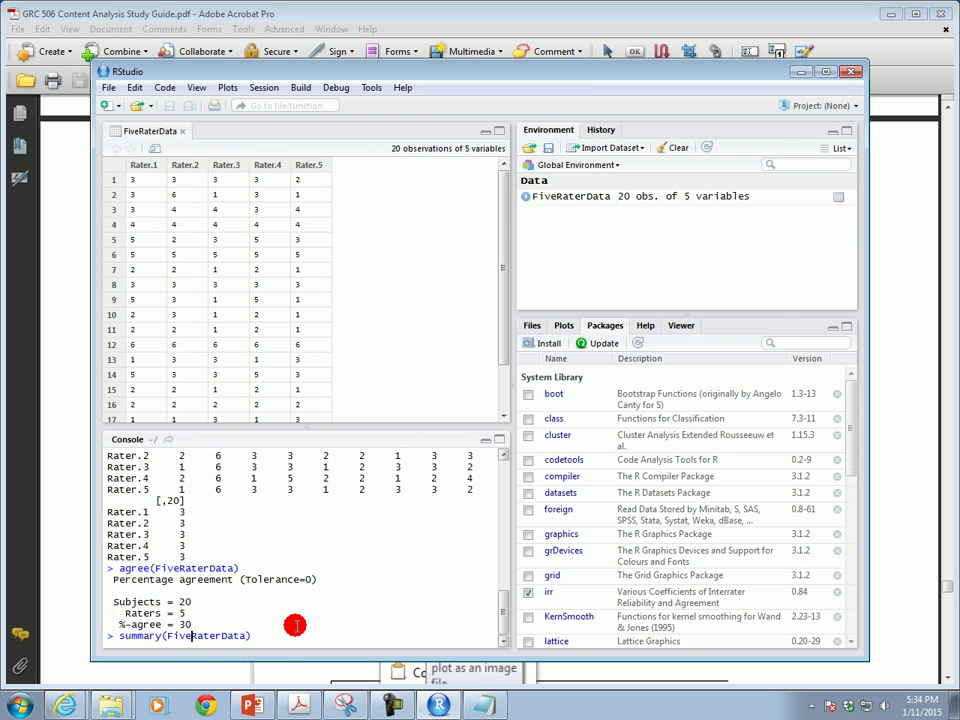
{"action": "left_click", "coordinate": [253, 637]}
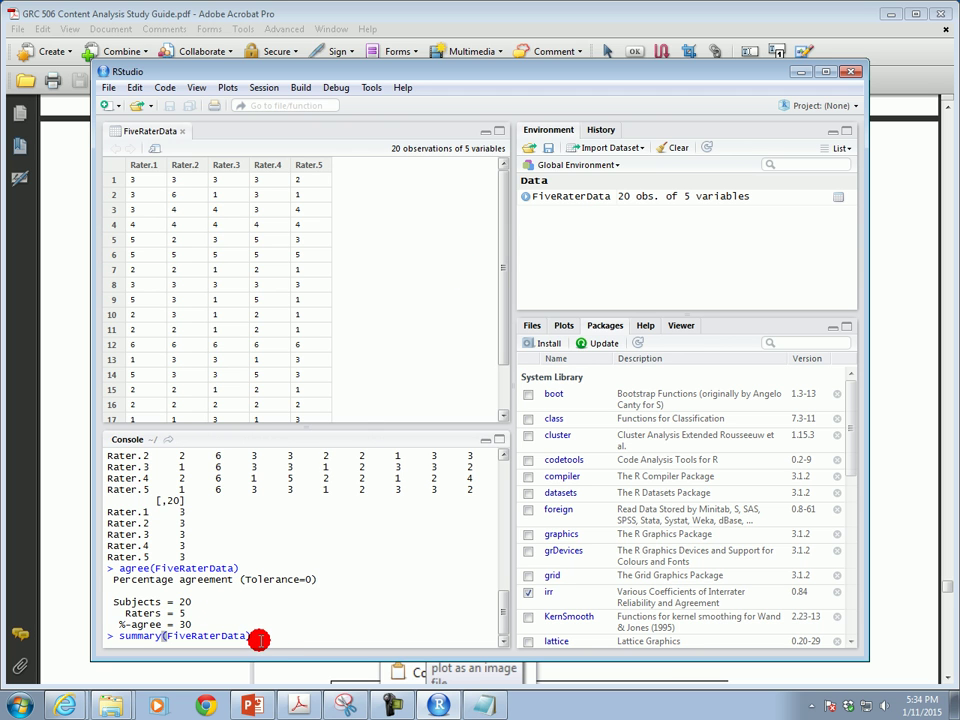
{"action": "key", "text": "Return"}
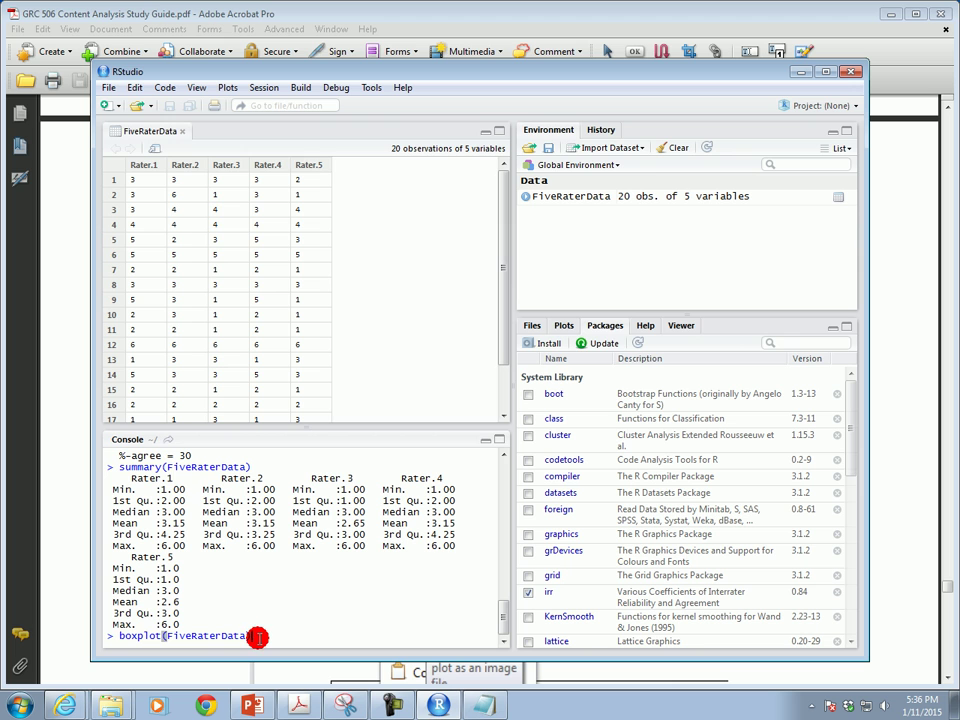
Step: Draw box plots of the raters with boxplot(FiveRaterData), and highlight the Median row in the summary output
{"action": "key", "text": "Return"}
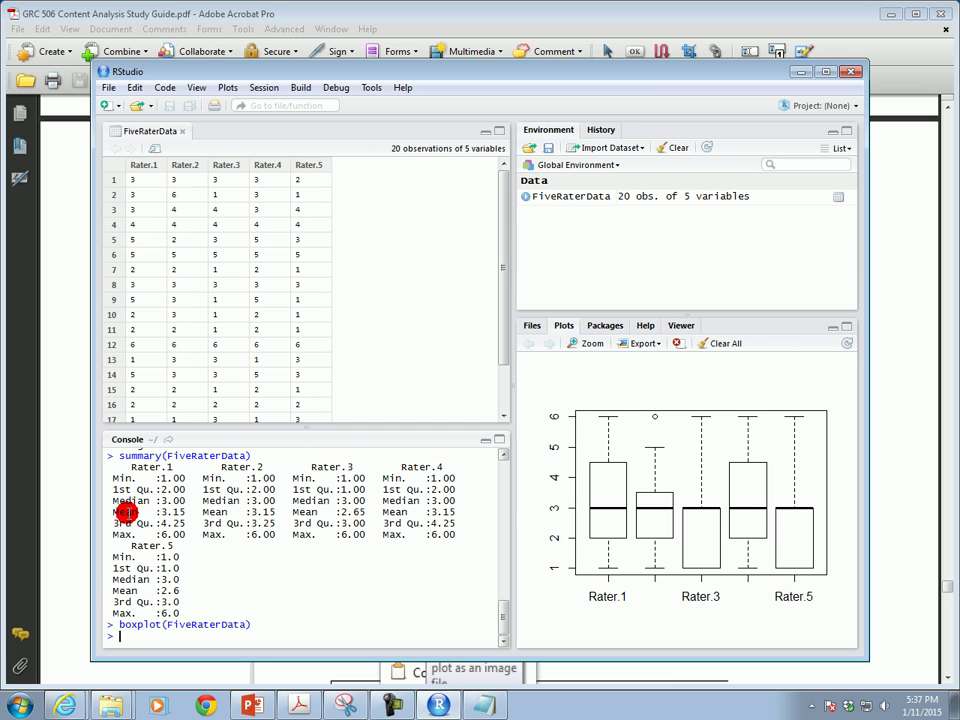
{"action": "left_click_drag", "start_coordinate": [152, 502], "coordinate": [458, 505]}
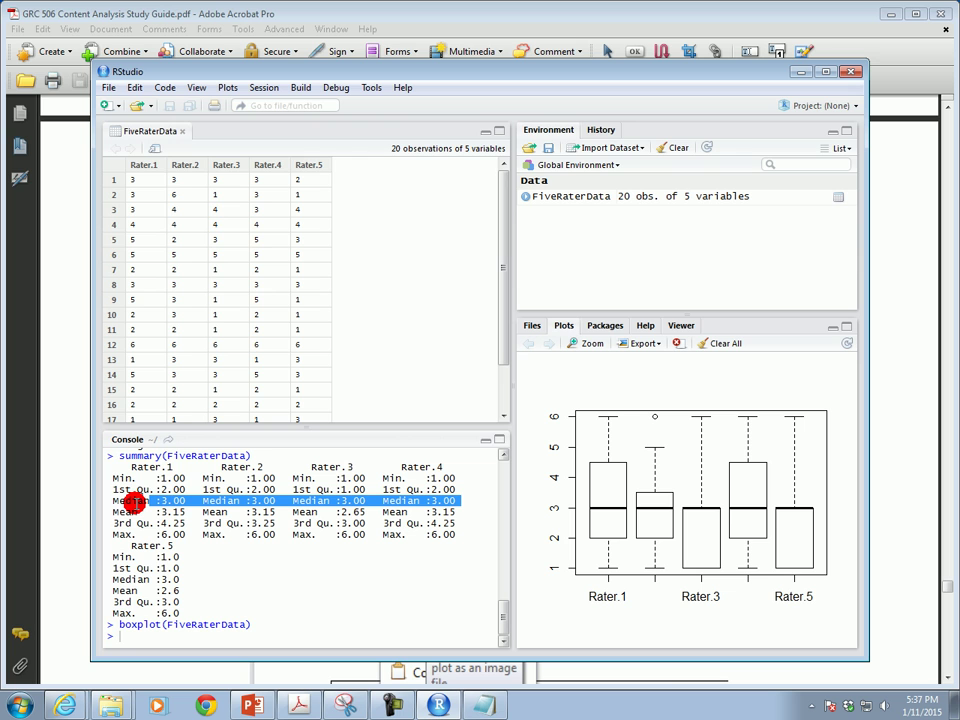